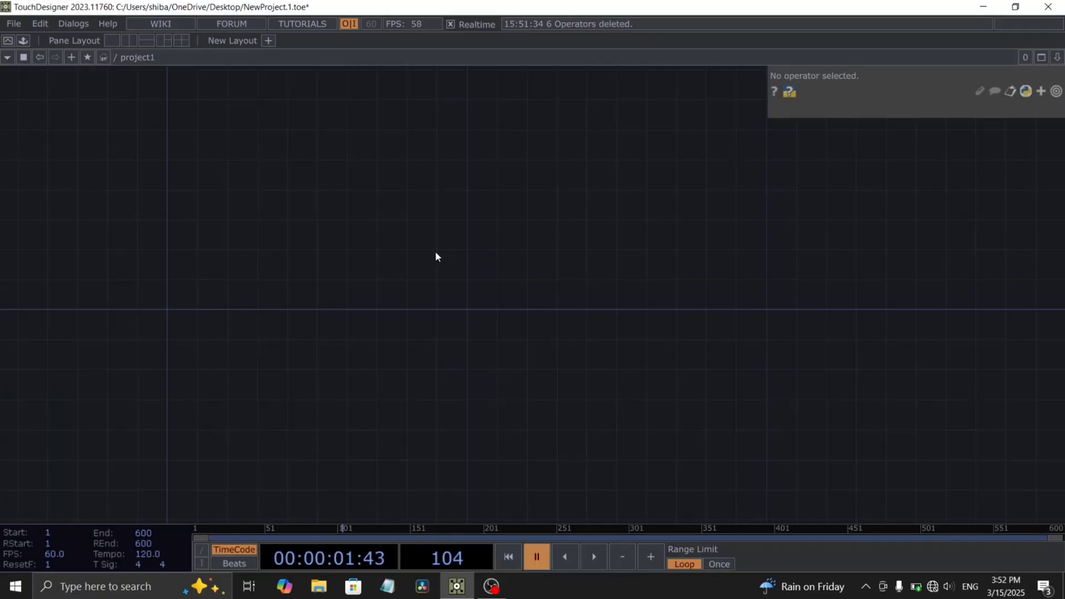
Step: Add a Movie File In TOP to the empty network and pause the timeline
key(space)
key(Tab)
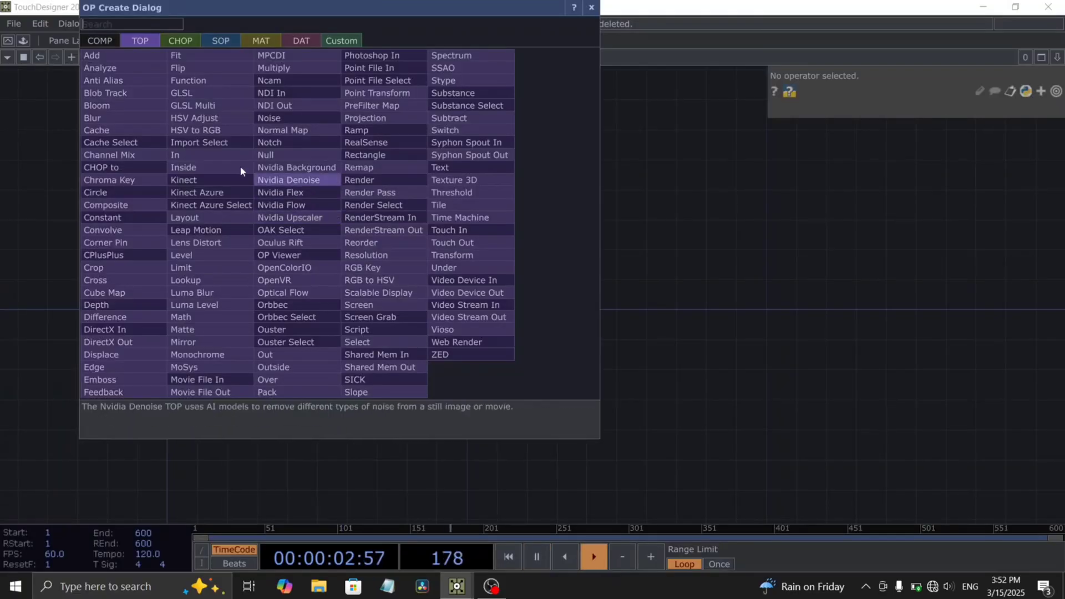
click(197, 380)
click(244, 214)
scroll(236, 229, up, 5)
key(space)
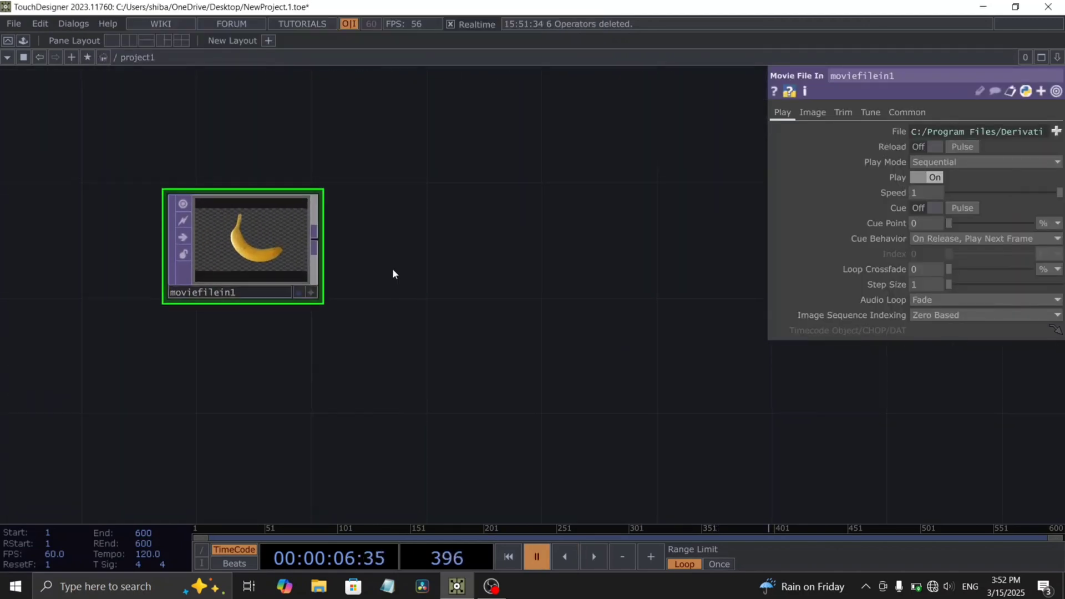
Step: Load the ambient occlusion sample image from the Map folder into the Movie File In operator
click(1055, 131)
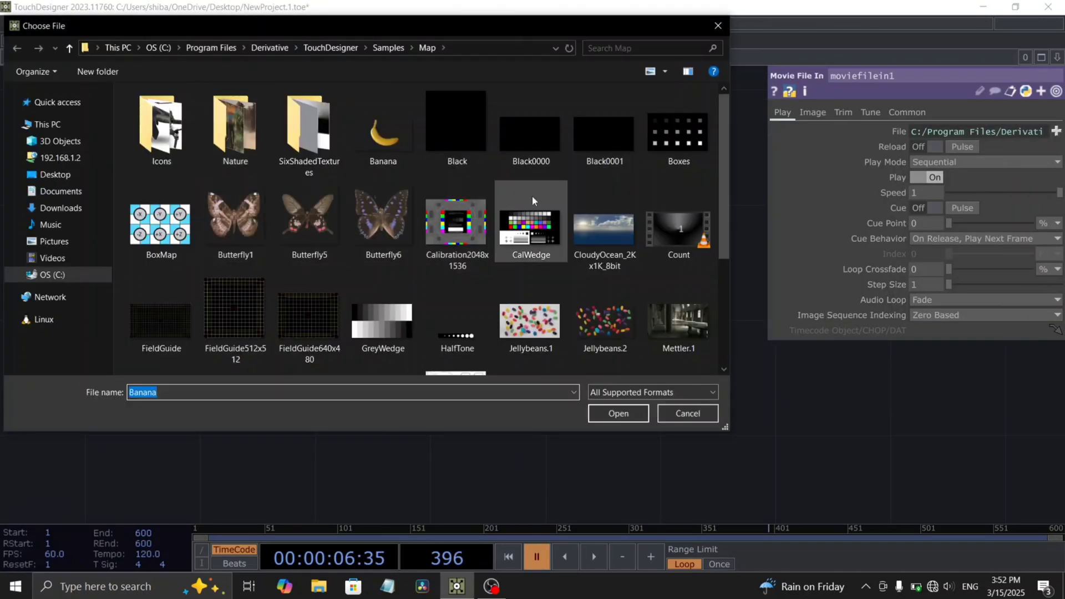
scroll(531, 197, down, 3)
click(456, 228)
click(610, 422)
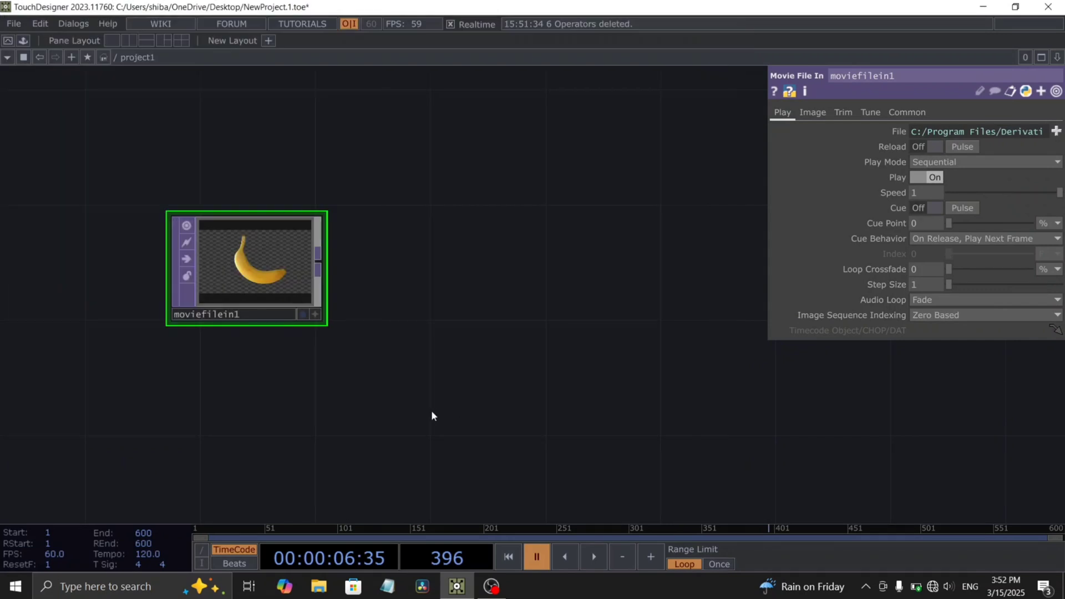
Step: Paste two copies of the Movie File In operator below the original
scroll(233, 239, down, 3)
key(ctrl+v)
key(ctrl+v)
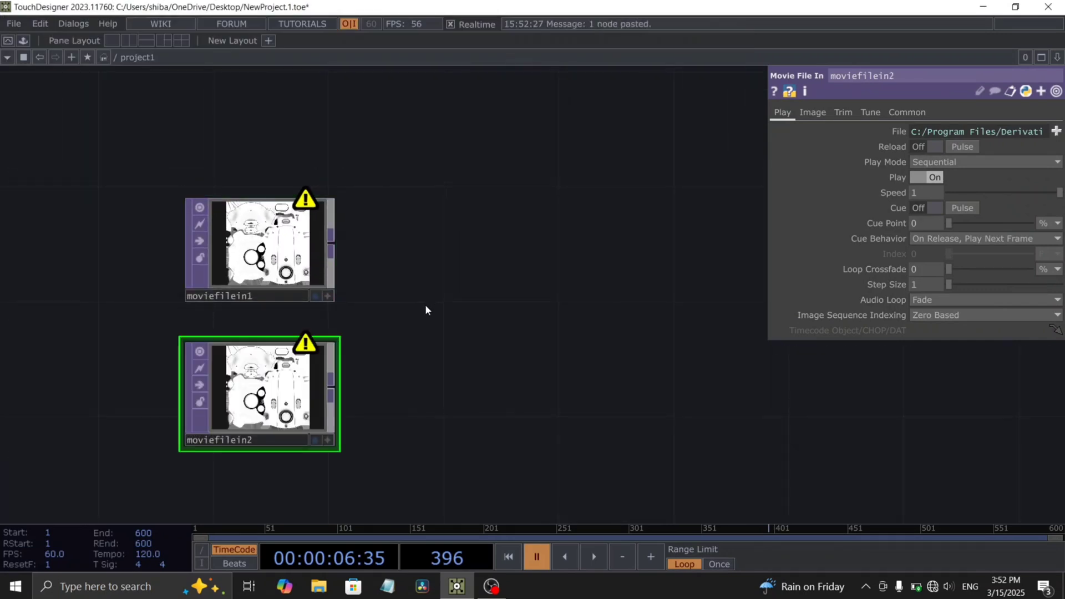
drag(425, 333, 418, 269)
click(304, 305)
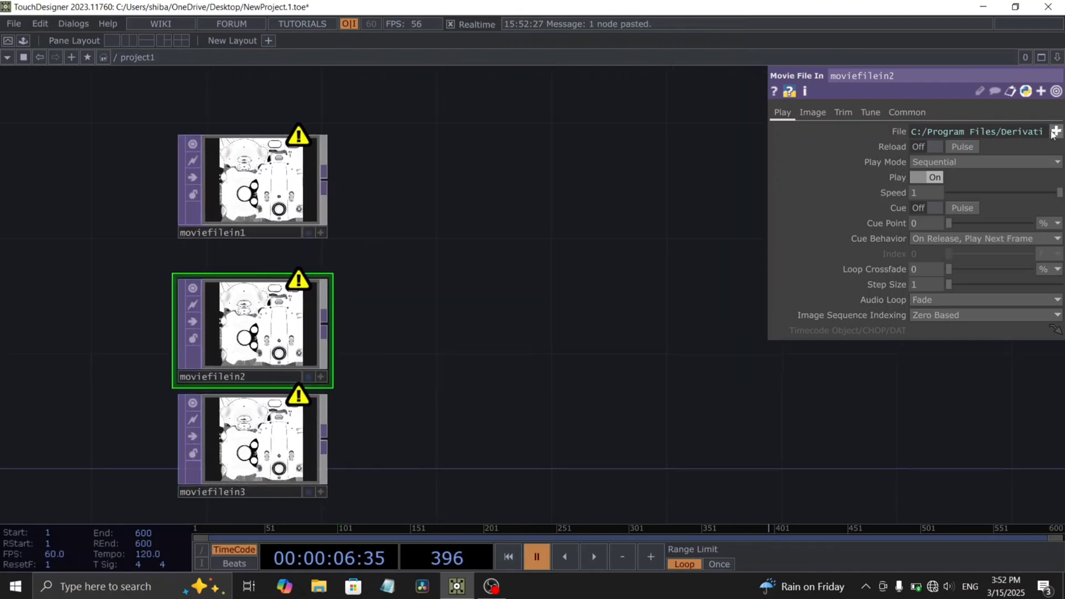
Step: Set the file of moviefilein2 to the Banana sample image
click(1055, 131)
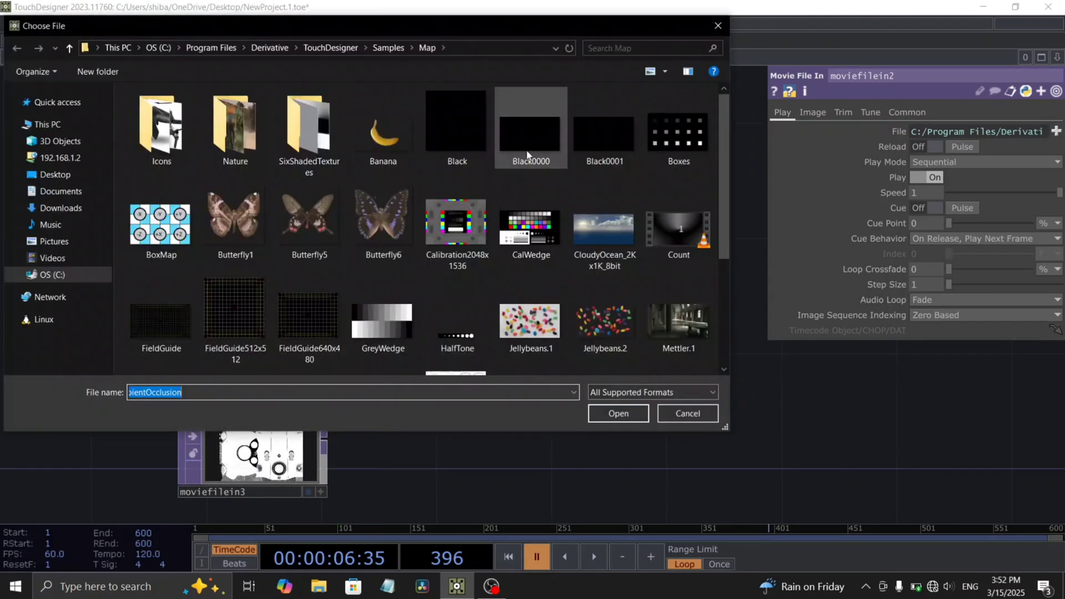
click(393, 146)
click(611, 413)
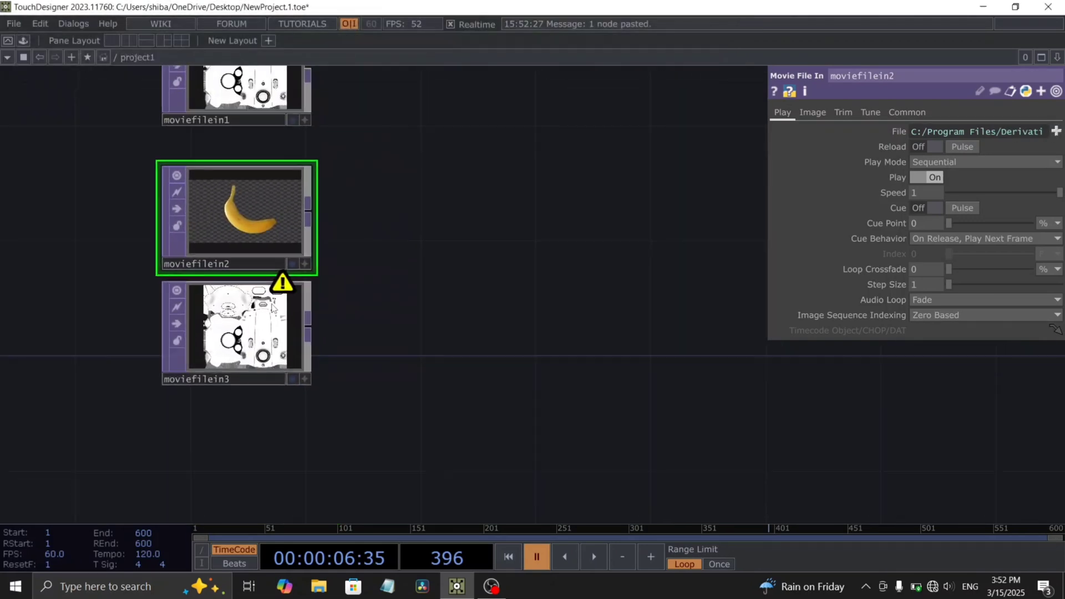
Step: Space moviefilein3 below the banana operator and set its file to the Butterfly1 sample image
click(266, 344)
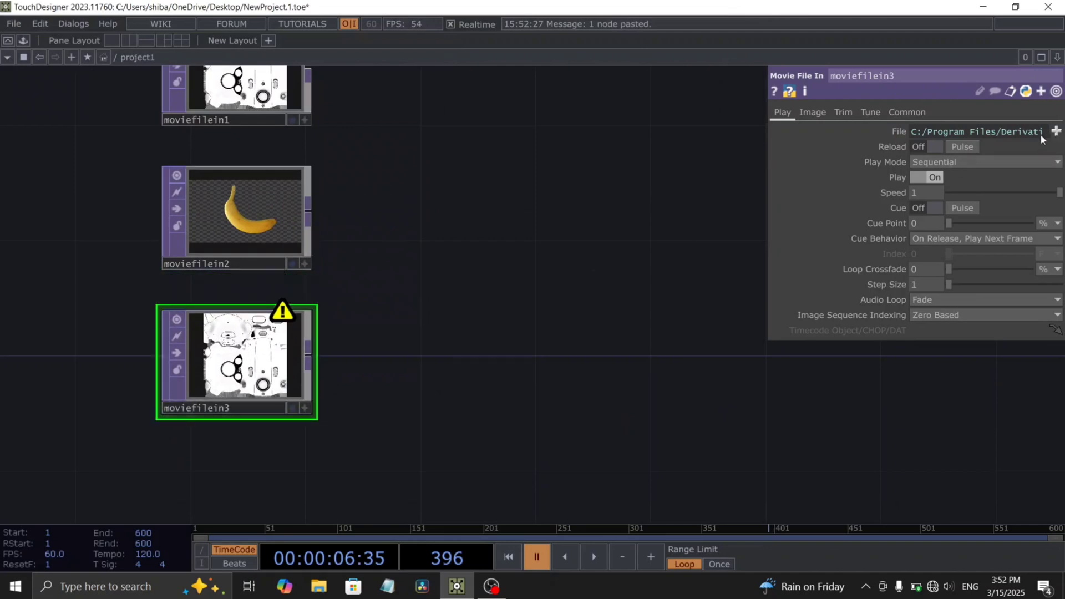
click(1056, 130)
click(237, 225)
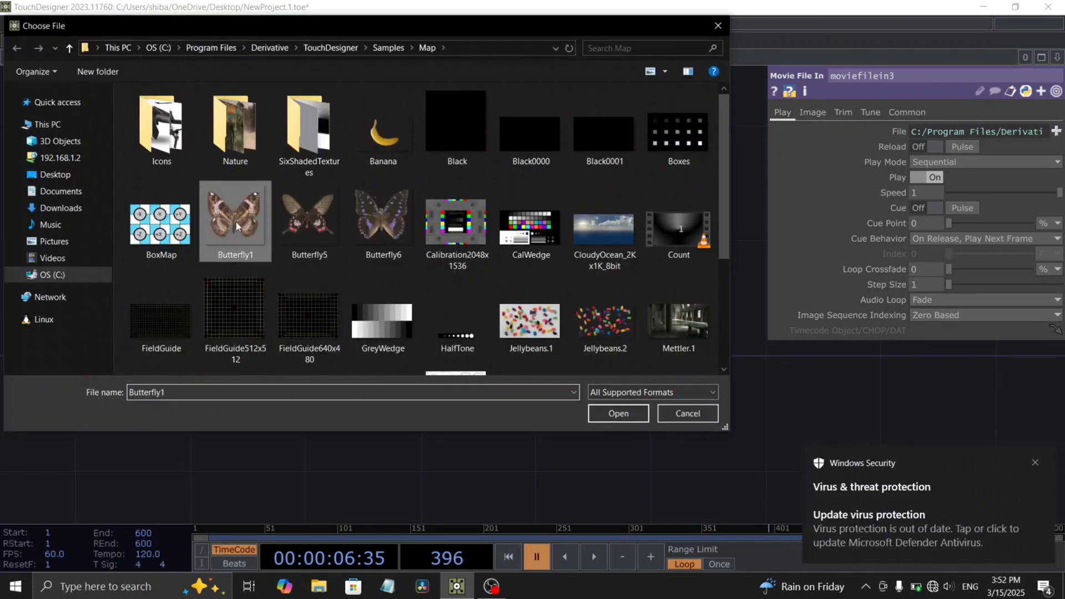
click(617, 413)
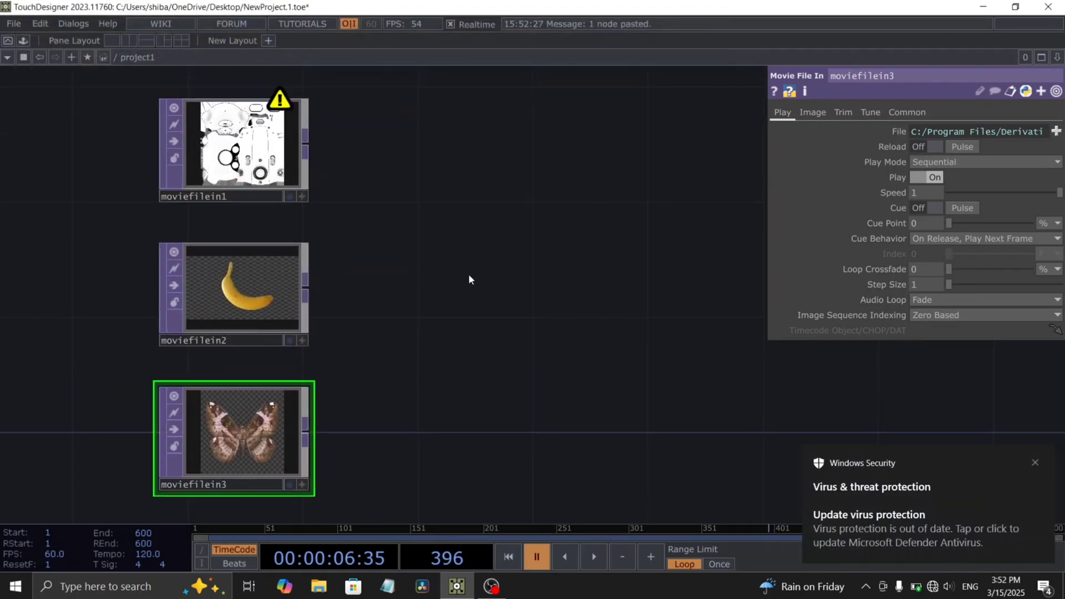
Step: Add a Switch TOP fed by the output of moviefilein1
drag(446, 260, 443, 274)
right_click(302, 164)
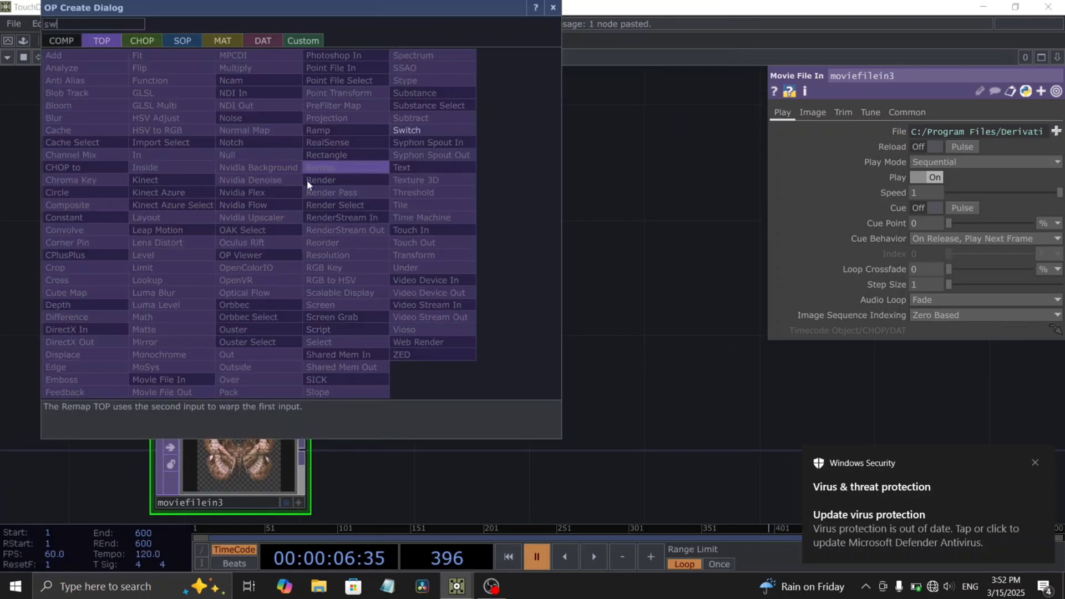
click(438, 128)
click(652, 366)
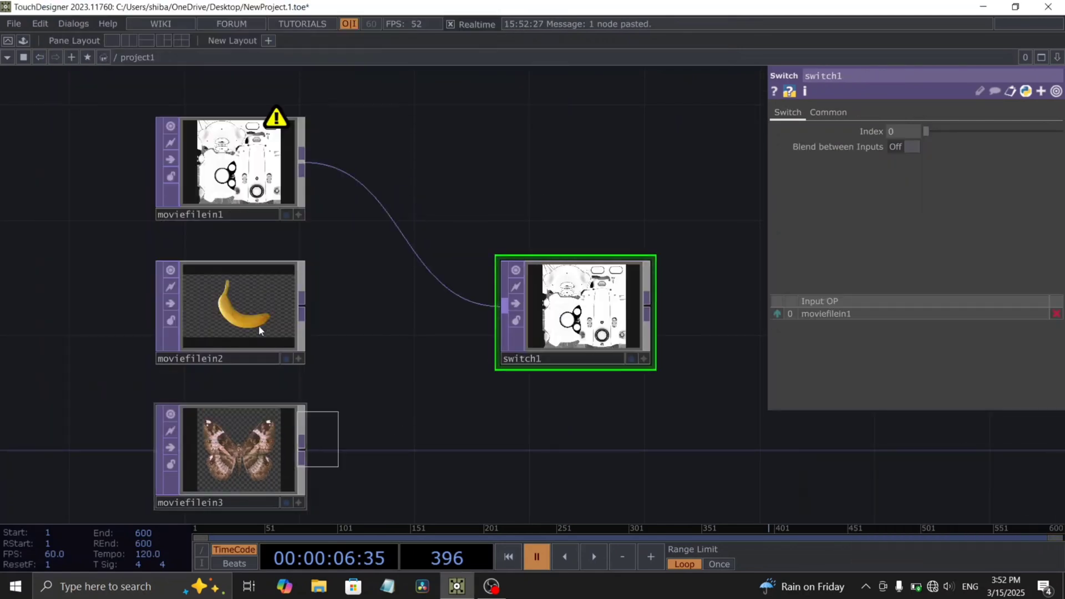
Step: Connect the banana and butterfly Movie File In operators as further inputs of the switch
drag(301, 300, 504, 305)
drag(481, 391, 279, 364)
drag(373, 285, 314, 198)
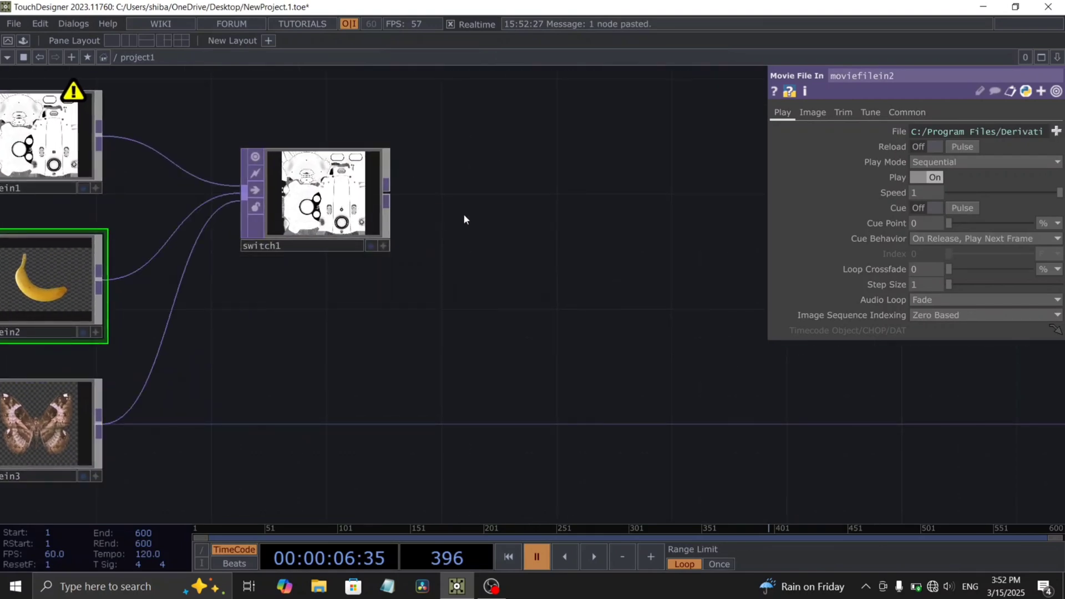
Step: Add a Level TOP after the switch and set its Invert to 1
drag(464, 219, 334, 285)
right_click(309, 267)
text(leve)
click(156, 305)
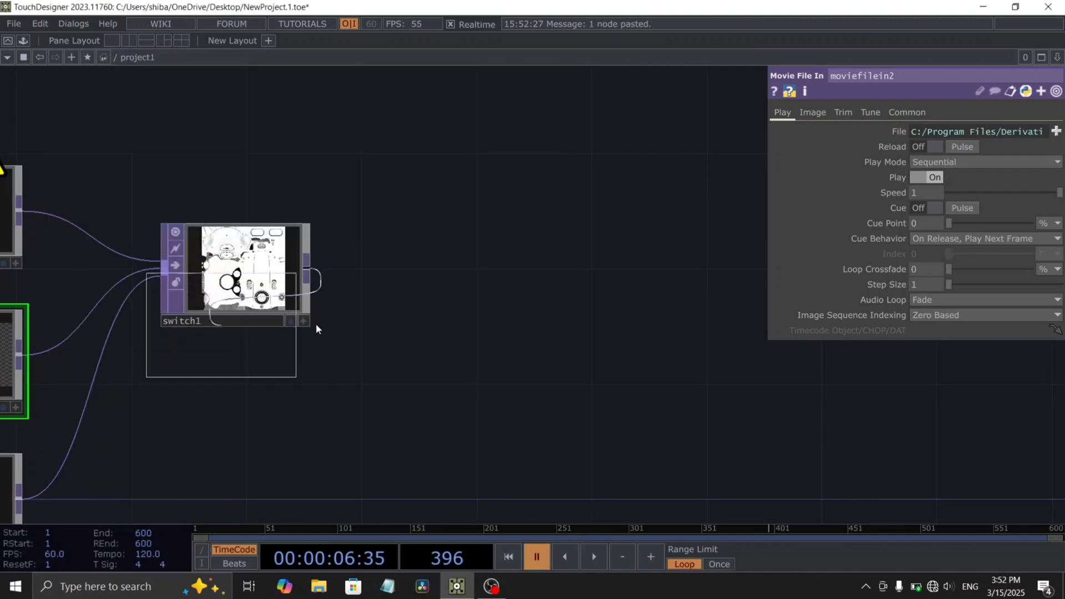
click(398, 271)
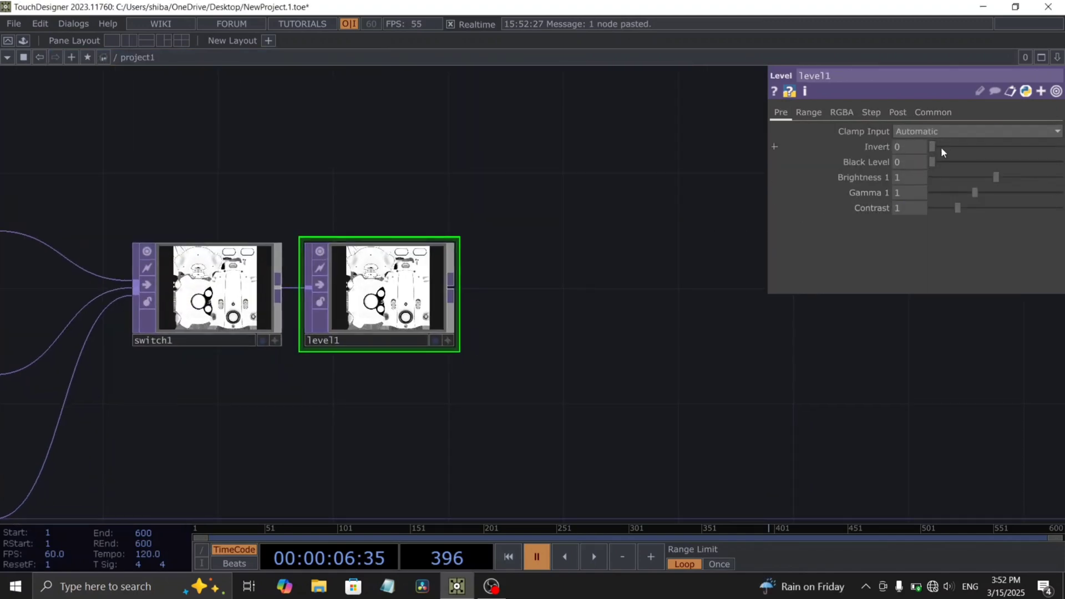
drag(970, 149, 1059, 148)
scroll(378, 338, up, 3)
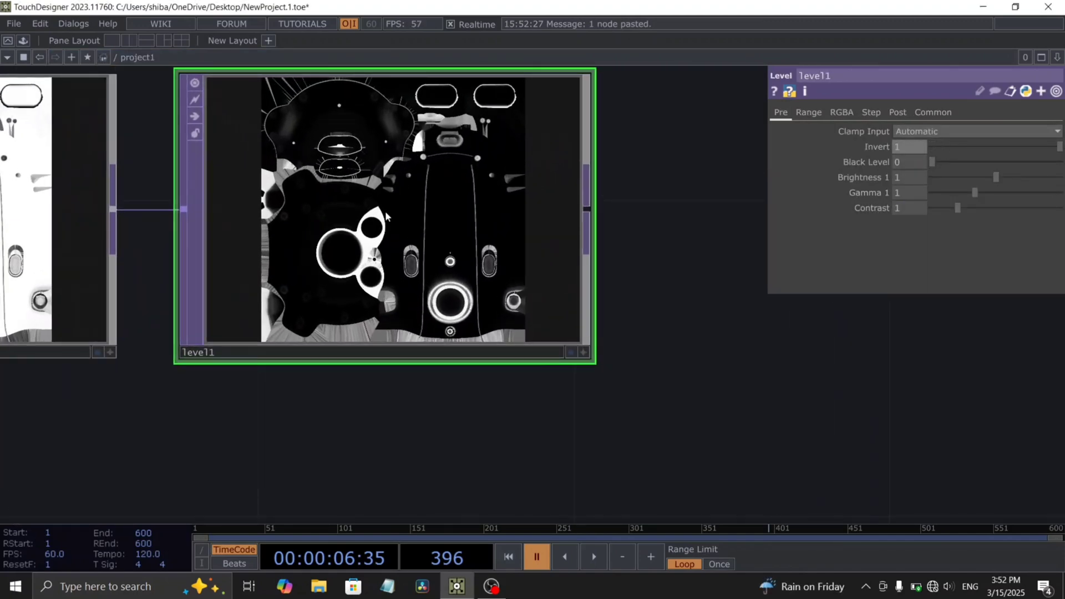
scroll(385, 214, down, 3)
Step: Add a Threshold TOP after the inverted Level operator
drag(573, 263, 378, 341)
right_click(264, 290)
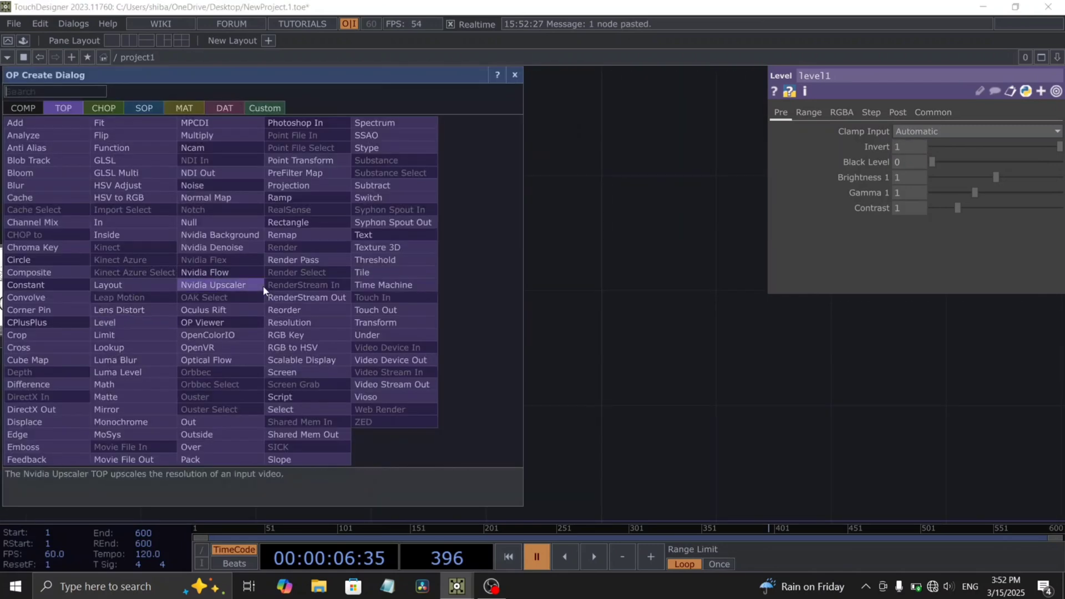
click(378, 259)
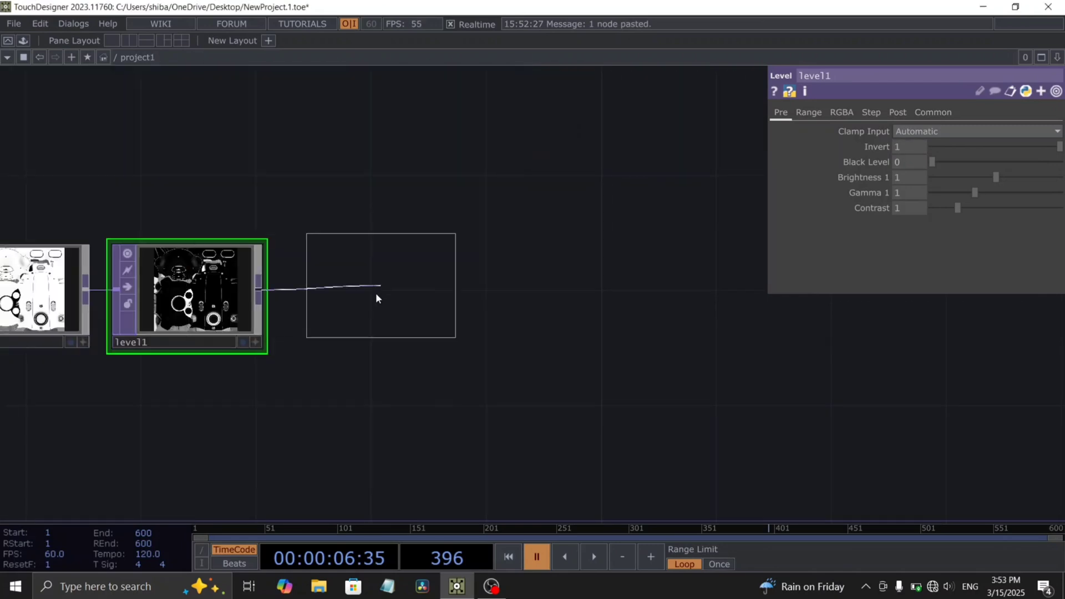
click(369, 303)
scroll(358, 317, up, 5)
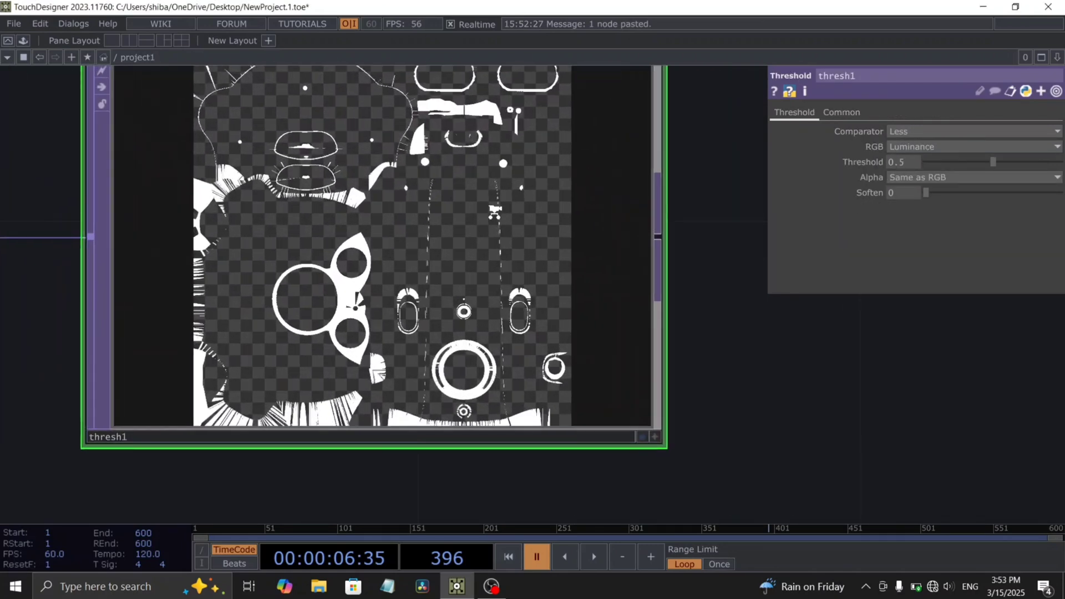
scroll(498, 215, down, 5)
Step: Append a Null TOP to the Threshold operator and create a Trace SOP from that null
drag(606, 266, 307, 309)
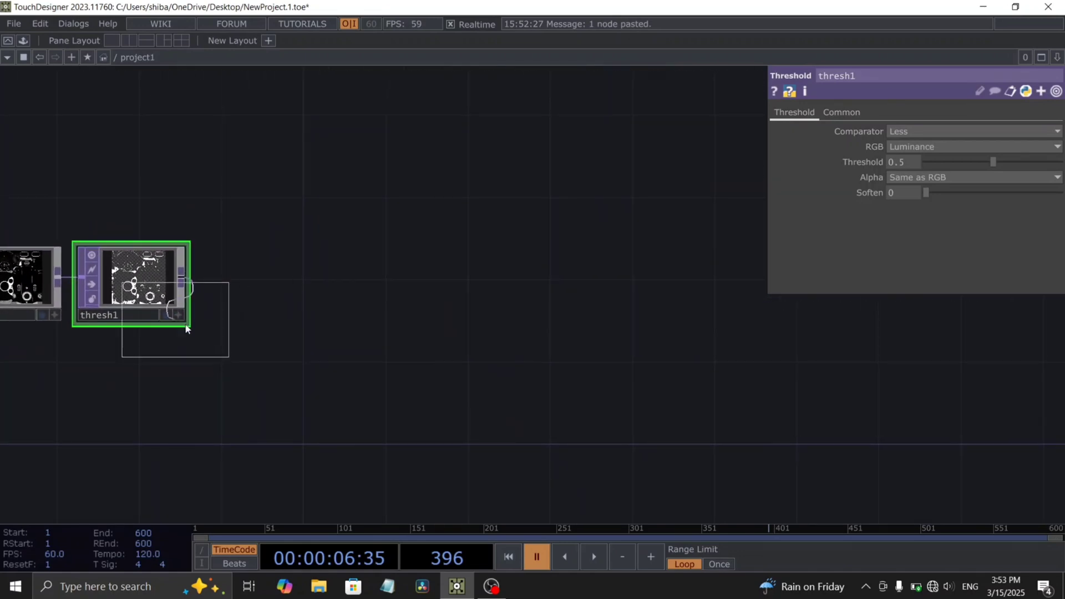
click(279, 287)
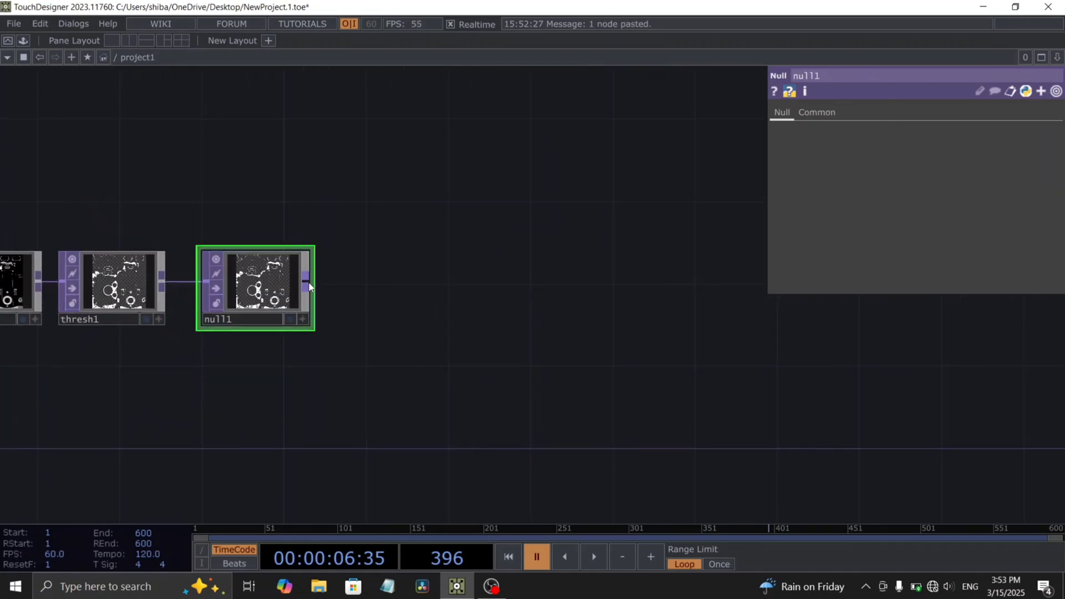
key(Tab)
click(190, 105)
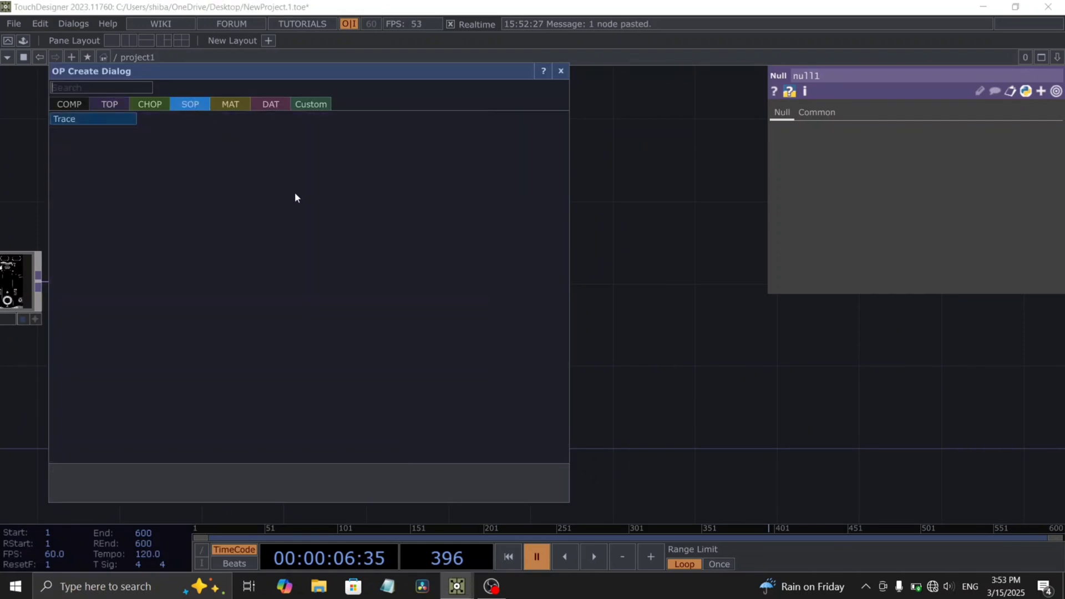
click(104, 118)
click(388, 285)
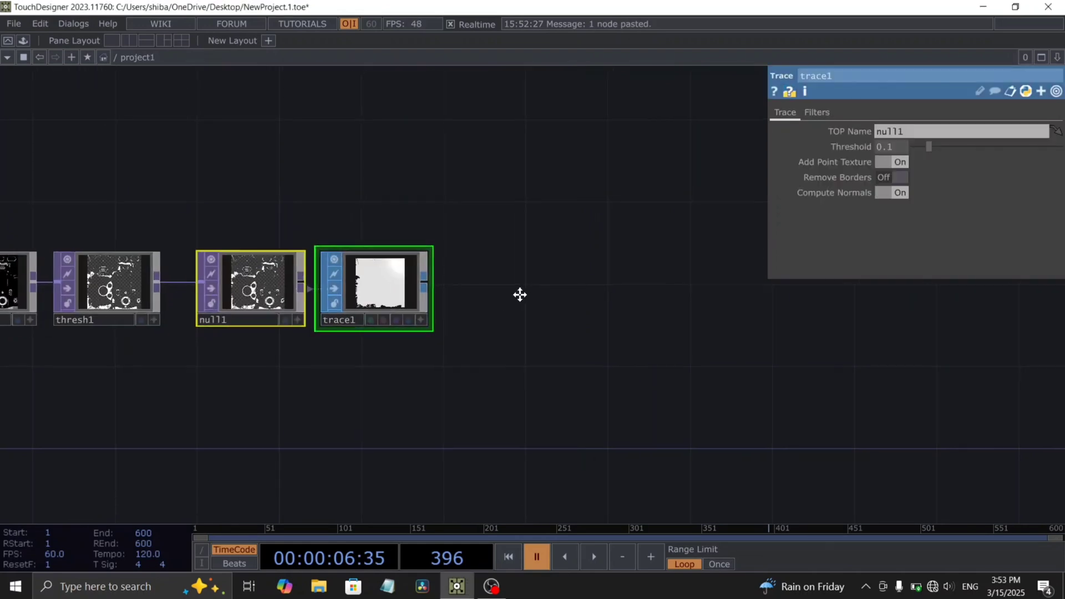
Step: Set the Trace operator's Threshold to 1
scroll(502, 282, up, 3)
drag(526, 302, 563, 327)
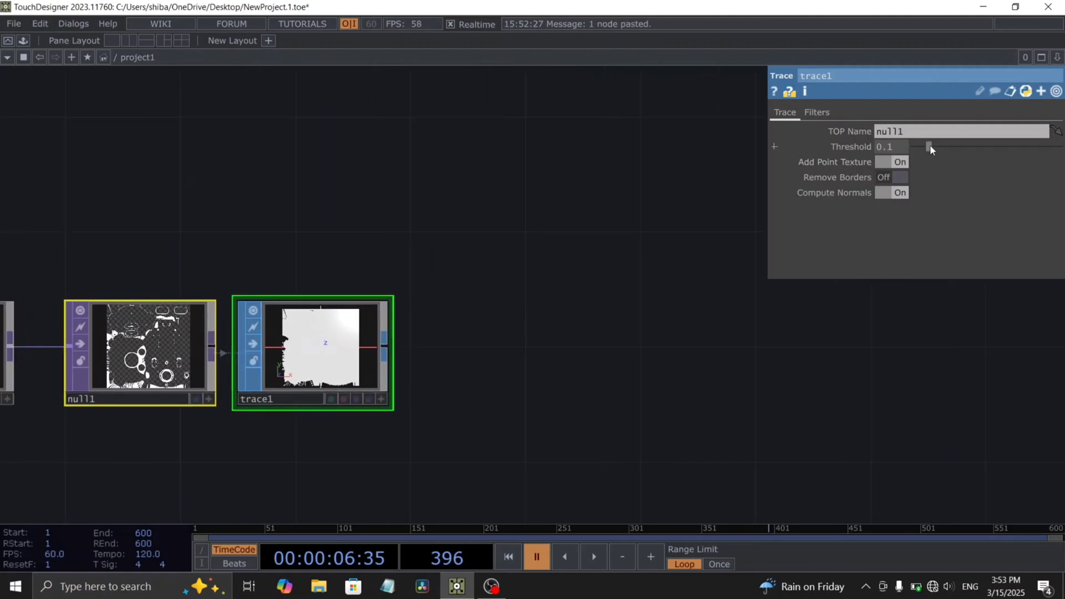
drag(930, 147, 1059, 146)
drag(228, 360, 257, 313)
scroll(359, 301, up, 5)
scroll(364, 290, down, 4)
Step: Turn off Compute Normals and turn on Remove Borders for the Trace operator
click(897, 193)
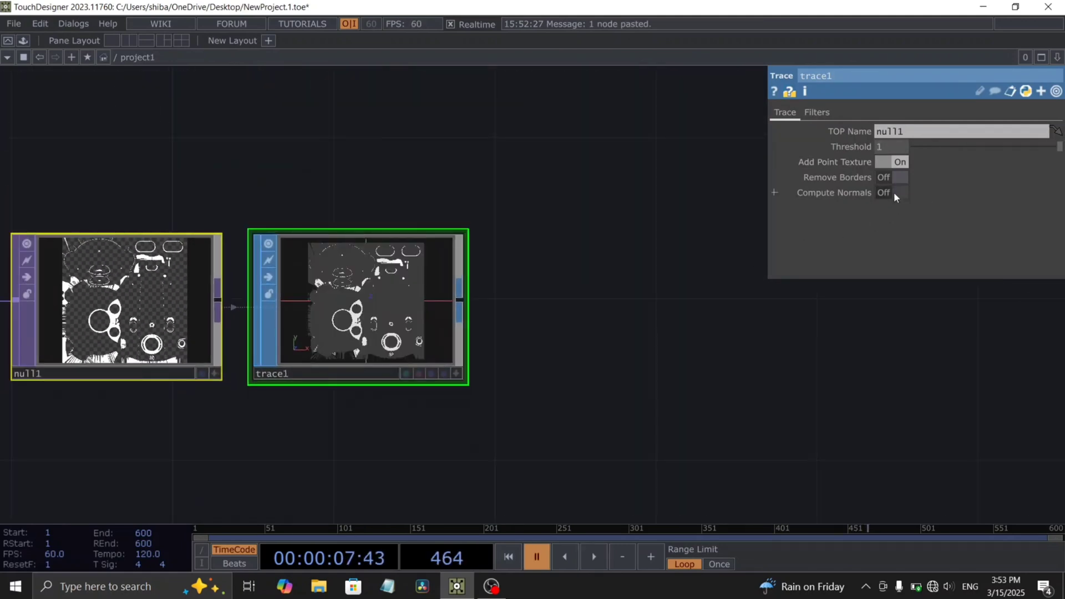
scroll(570, 335, up, 3)
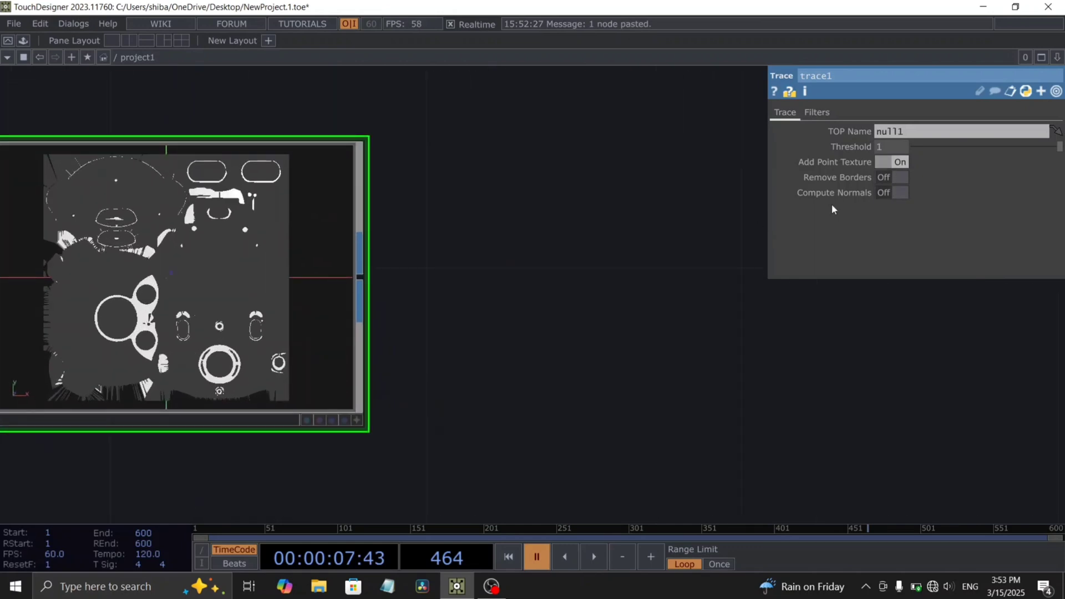
click(891, 178)
drag(452, 302, 470, 321)
scroll(470, 321, down, 3)
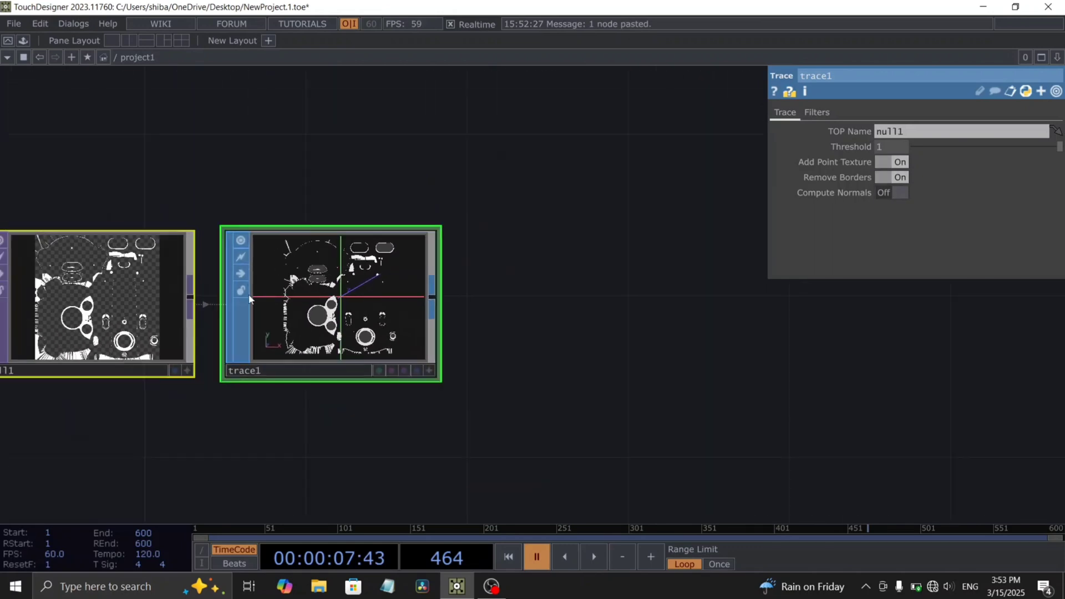
Step: Add an Extrude SOP after the Trace operator
scroll(302, 290, down, 3)
drag(619, 314, 473, 357)
click(257, 337)
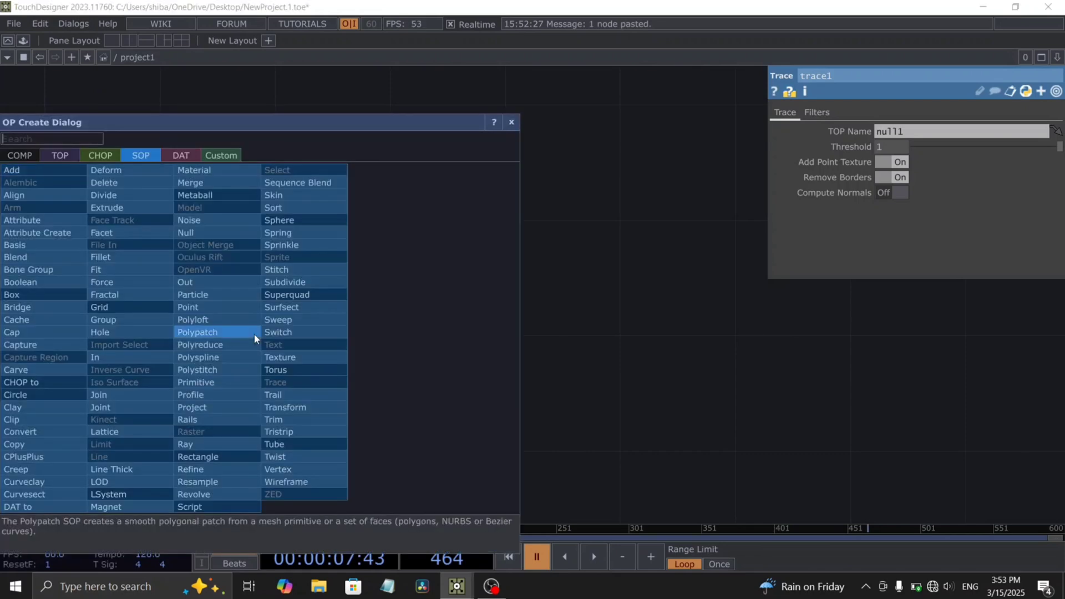
text(ext)
click(131, 208)
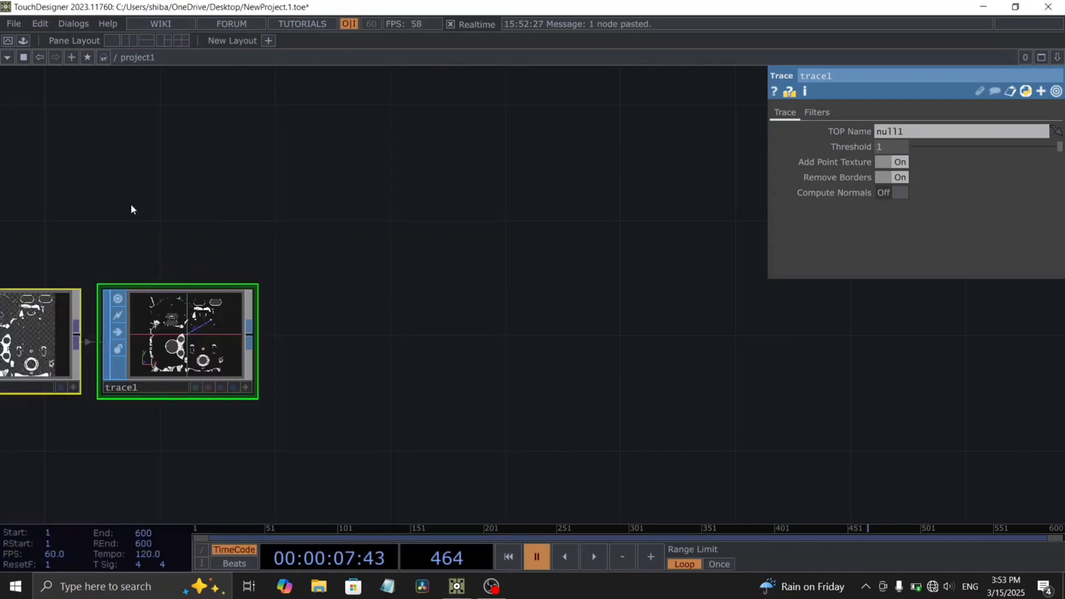
click(356, 340)
drag(525, 366, 558, 348)
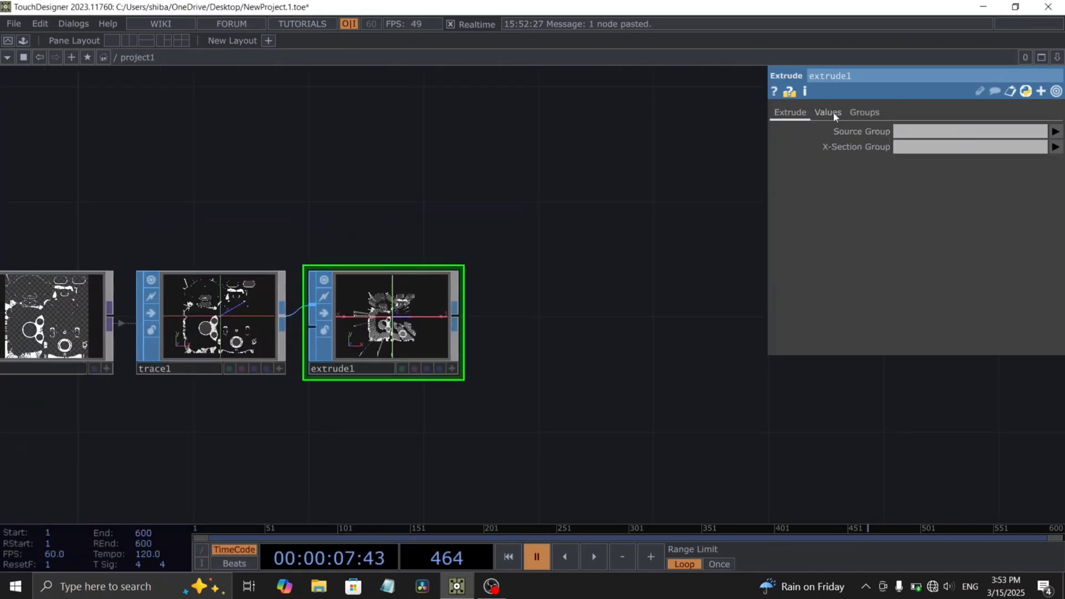
Step: Set the Extrude operator's Depth Scale to .1
click(827, 112)
drag(601, 311, 508, 298)
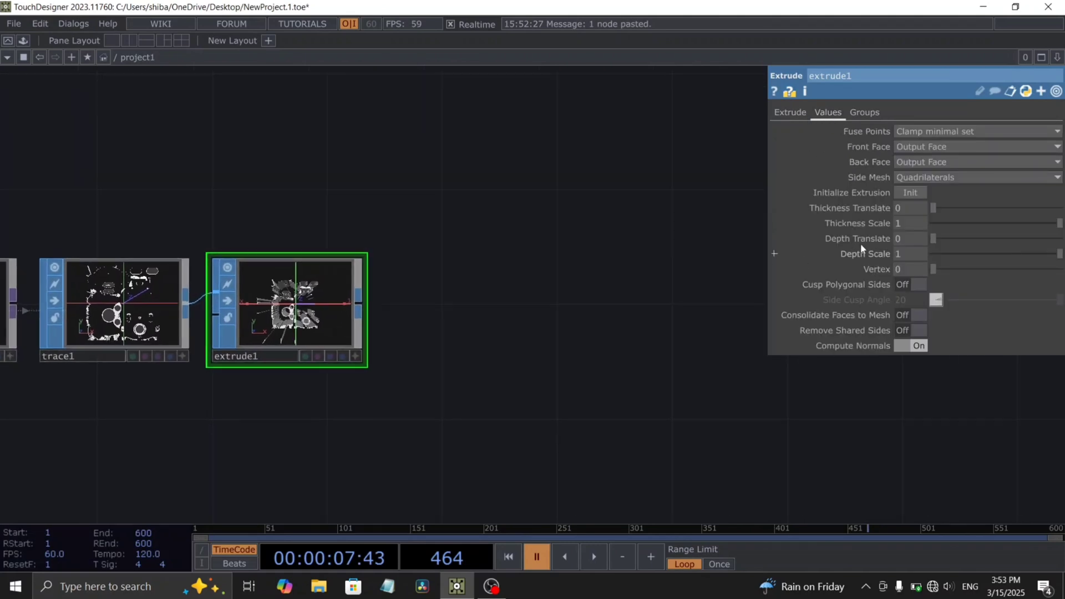
click(907, 254)
text(.1)
key(Return)
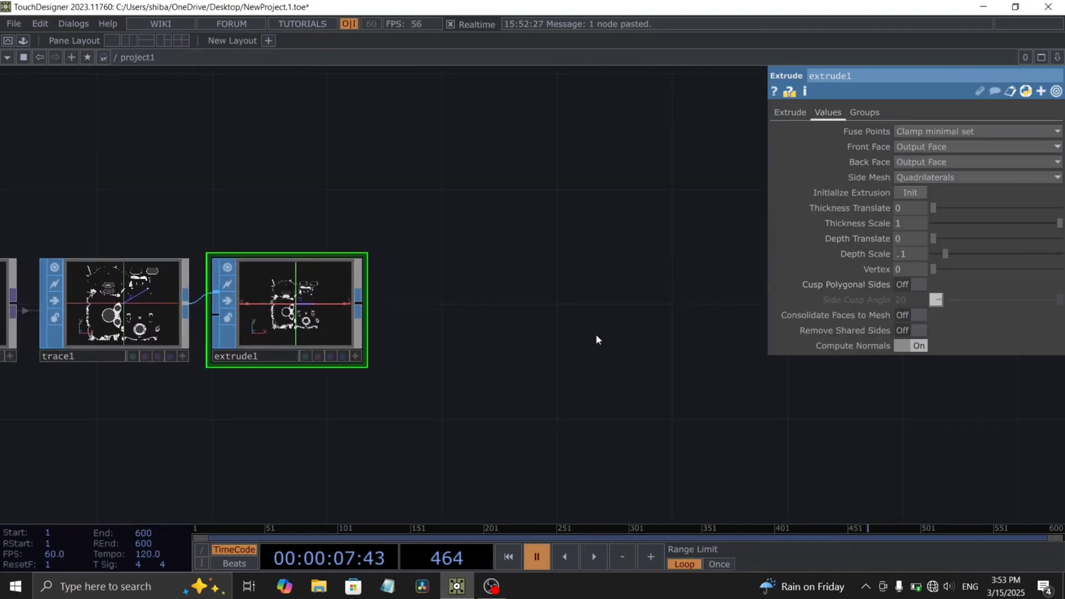
scroll(347, 336, up, 5)
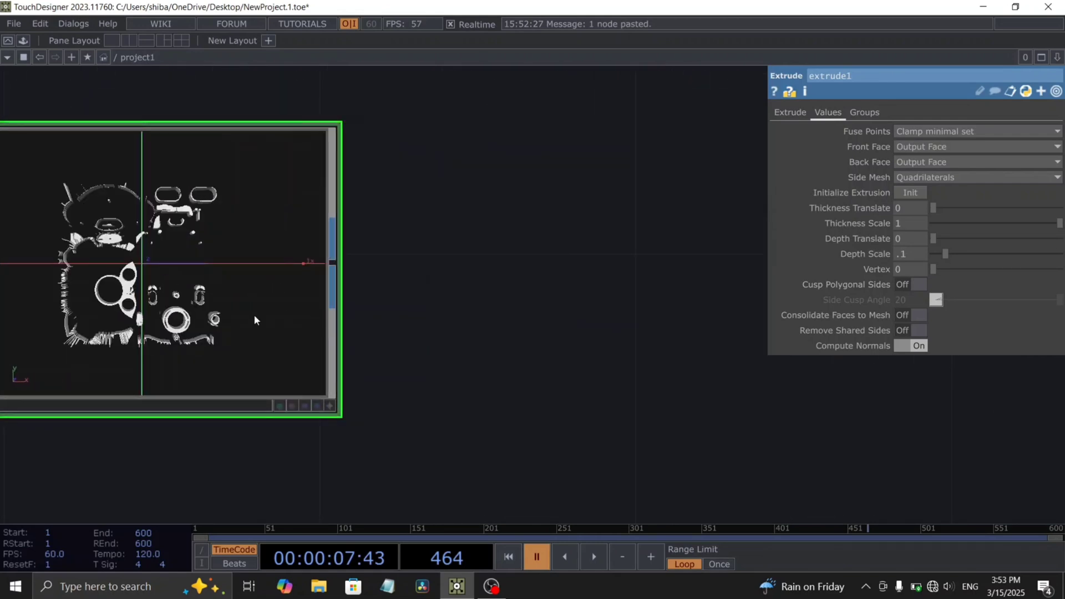
click(408, 406)
drag(305, 273, 289, 302)
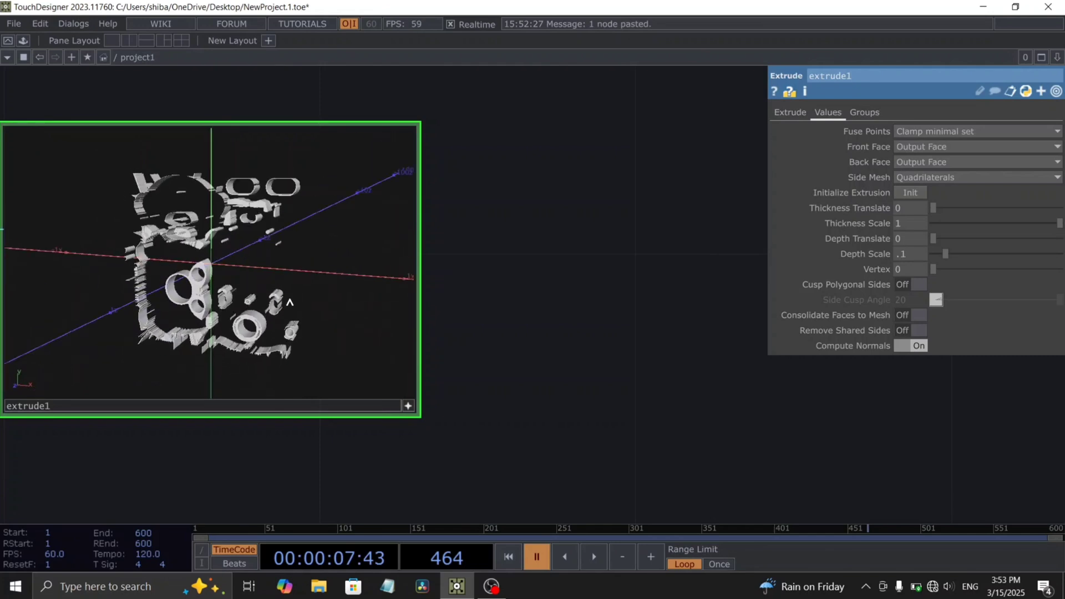
Step: Add a Noise SOP after the Extrude operator
click(408, 407)
scroll(468, 382, down, 3)
drag(520, 339, 456, 336)
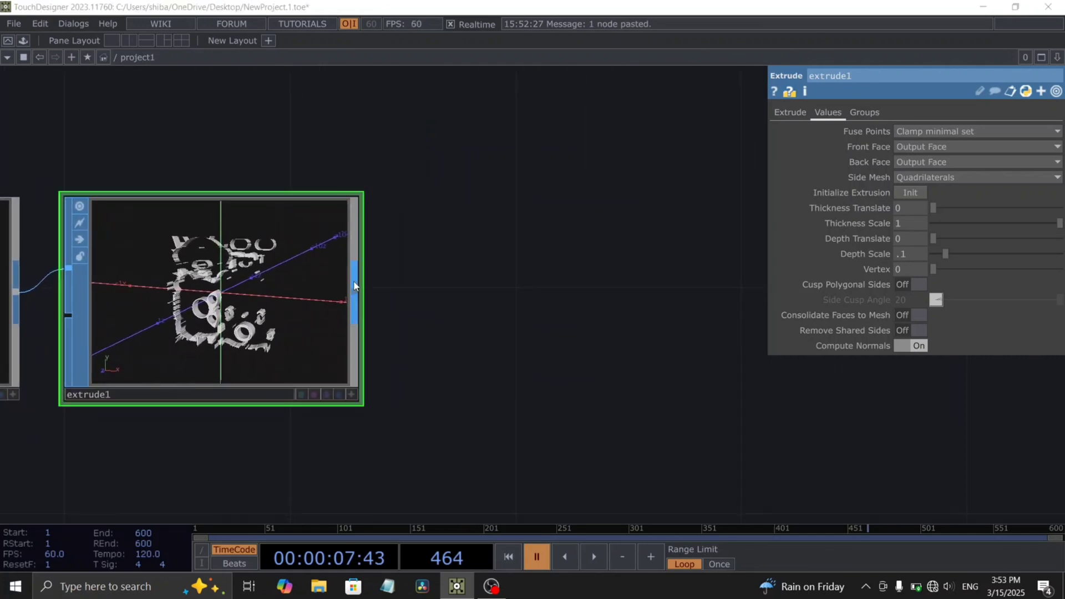
right_click(354, 281)
text(noi)
click(309, 170)
click(572, 288)
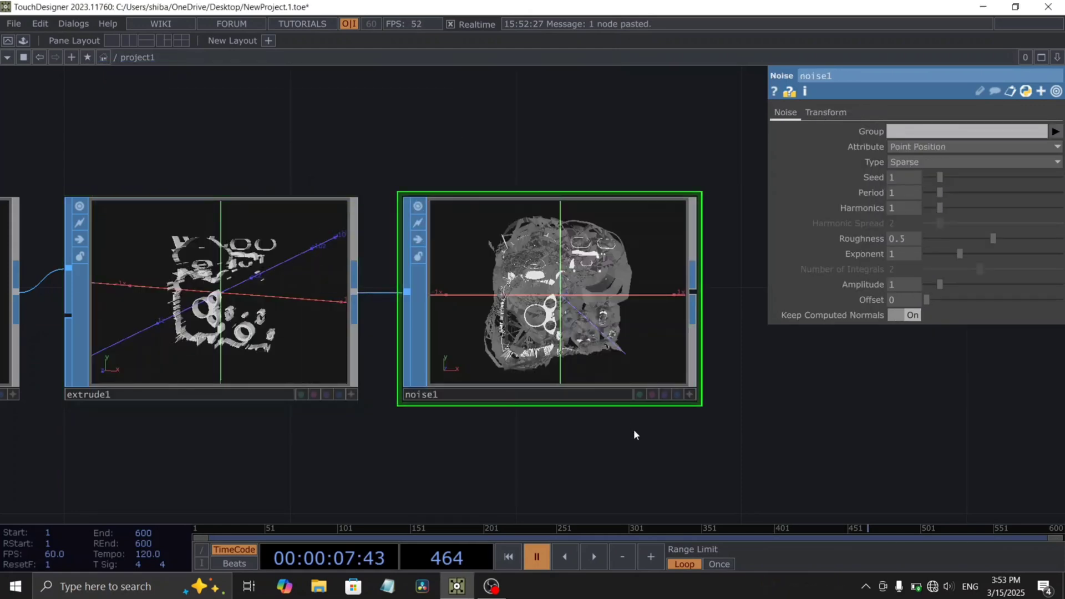
Step: Set the Noise operator's Period to 10, Harmonics to 3 and Amplitude to .36
drag(631, 431, 546, 403)
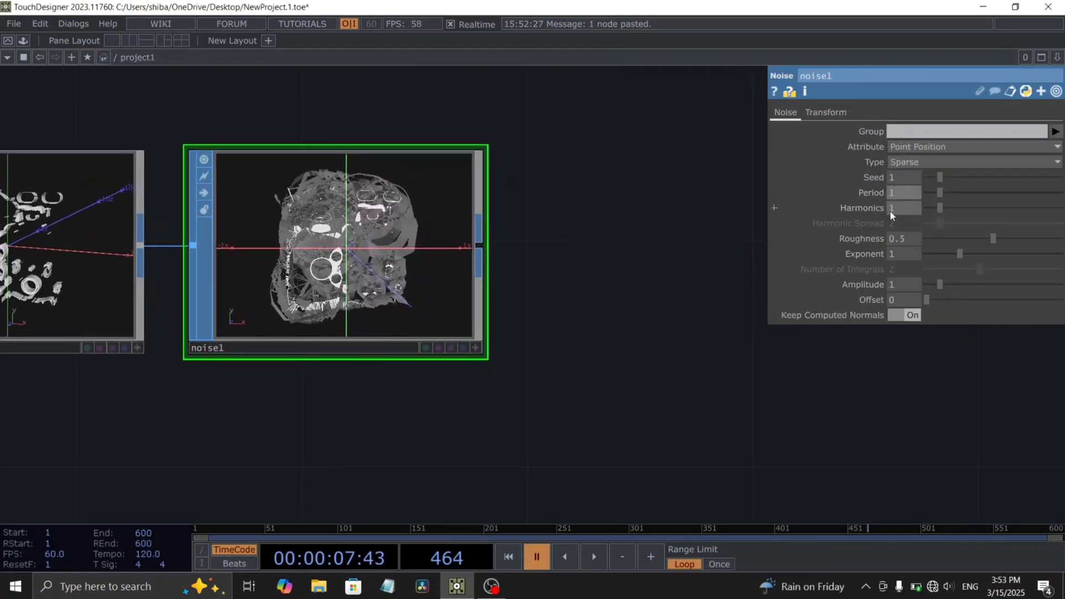
key(Tab)
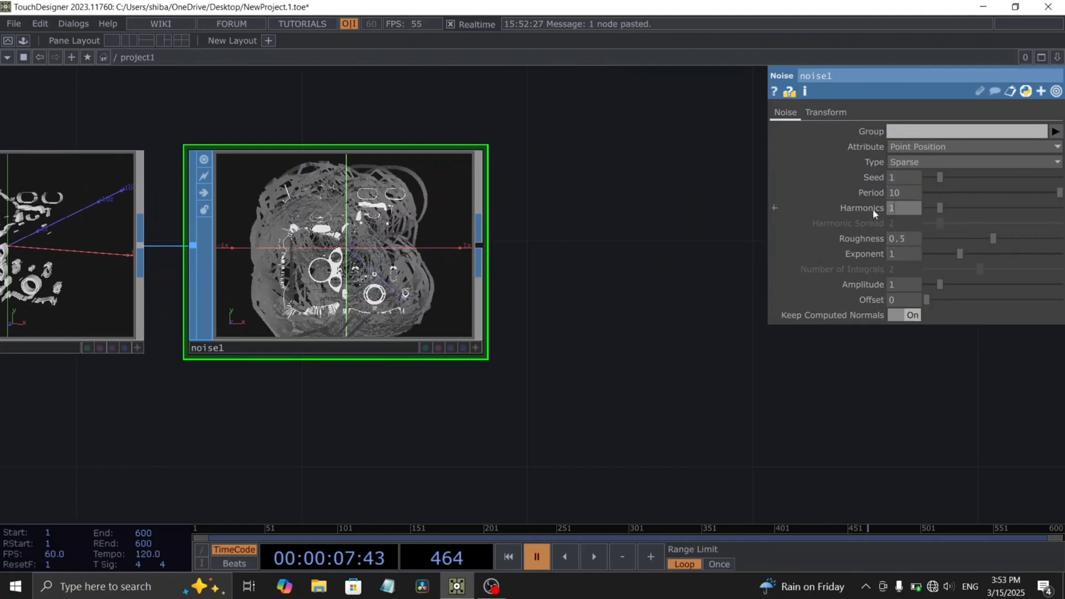
text(3)
key(Return)
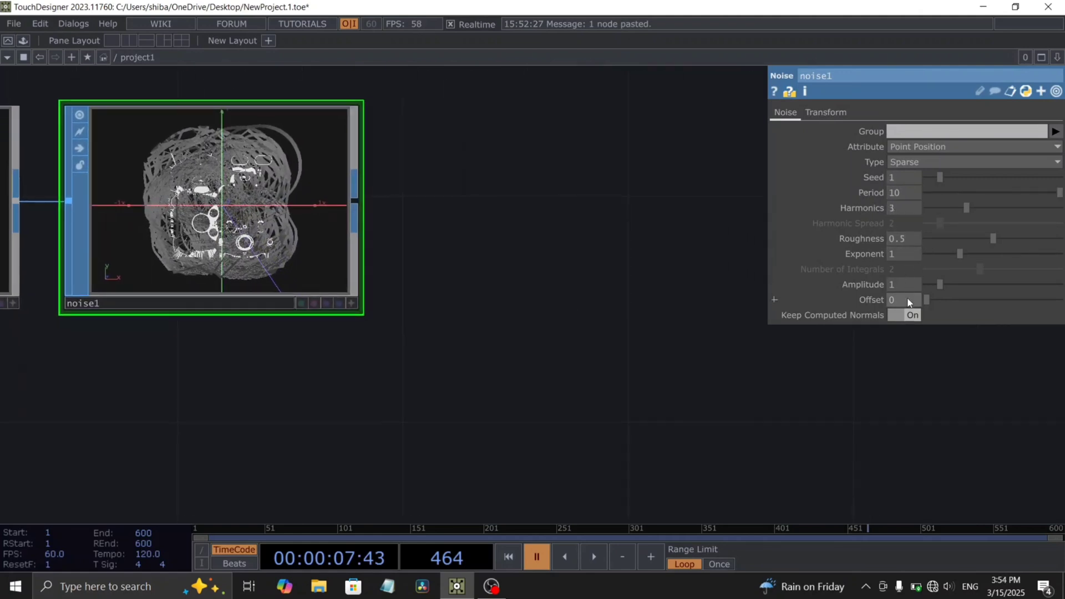
text(.36)
key(Return)
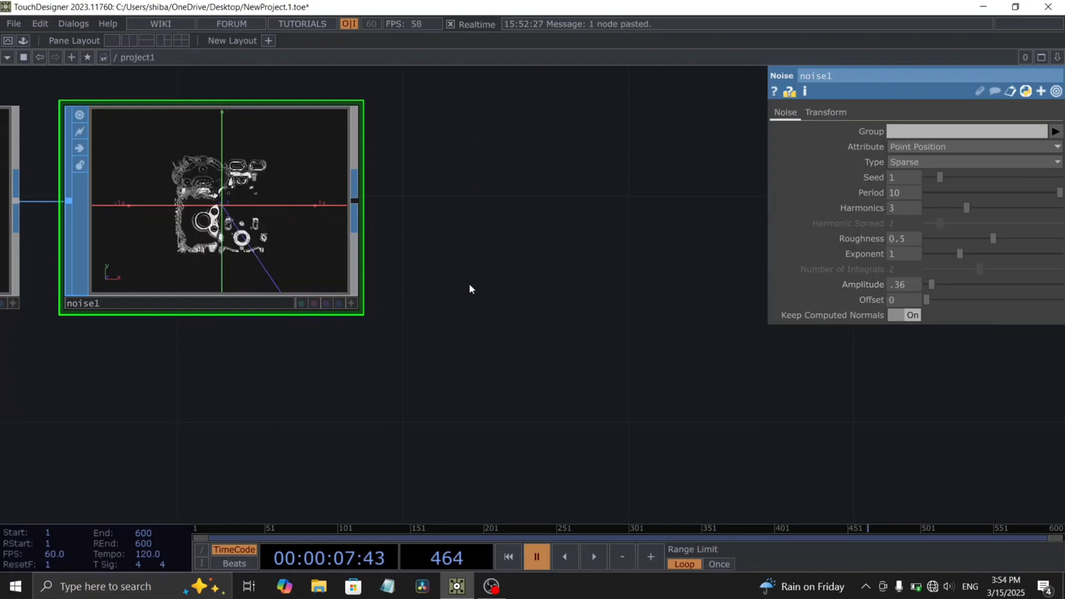
Step: Play the timeline briefly to preview the noise-distorted shapes
scroll(183, 203, up, 4)
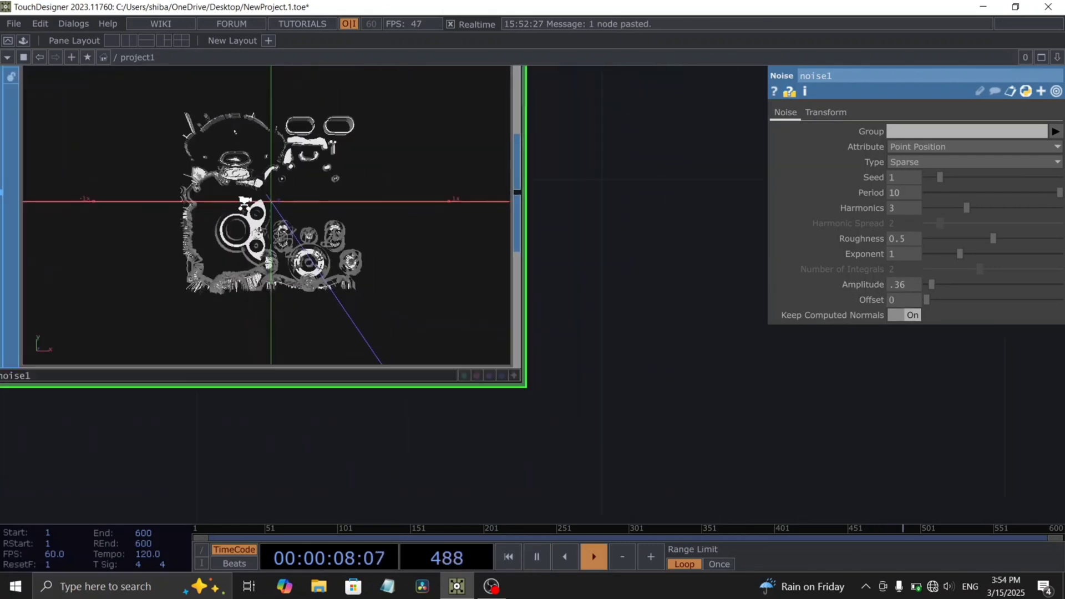
scroll(257, 219, down, 4)
key(space)
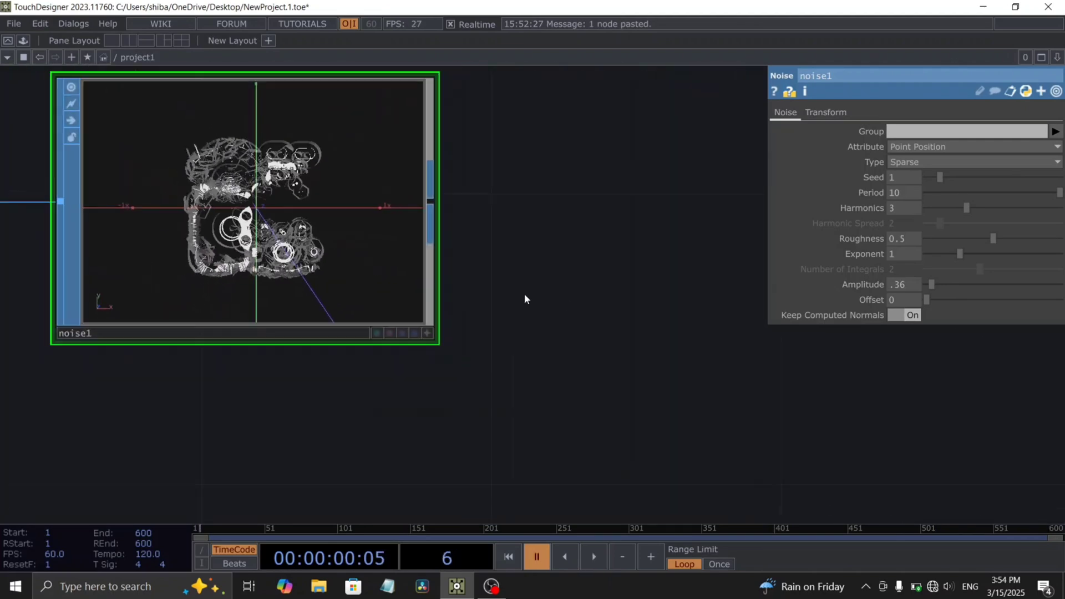
Step: Add a Null SOP after the Noise operator
drag(546, 302, 385, 345)
scroll(442, 324, down, 1)
drag(432, 309, 328, 315)
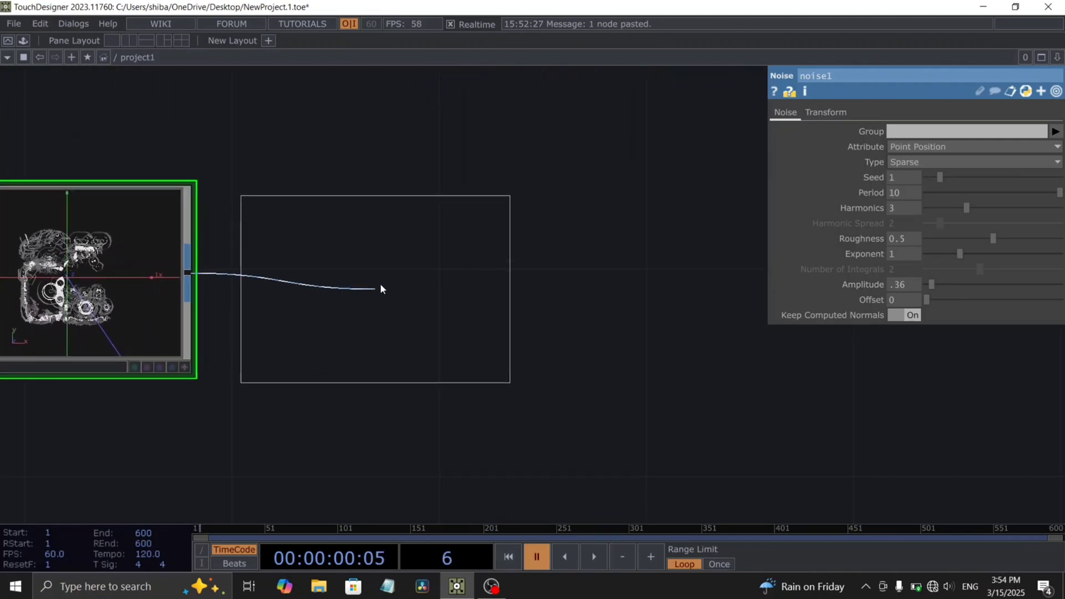
click(380, 289)
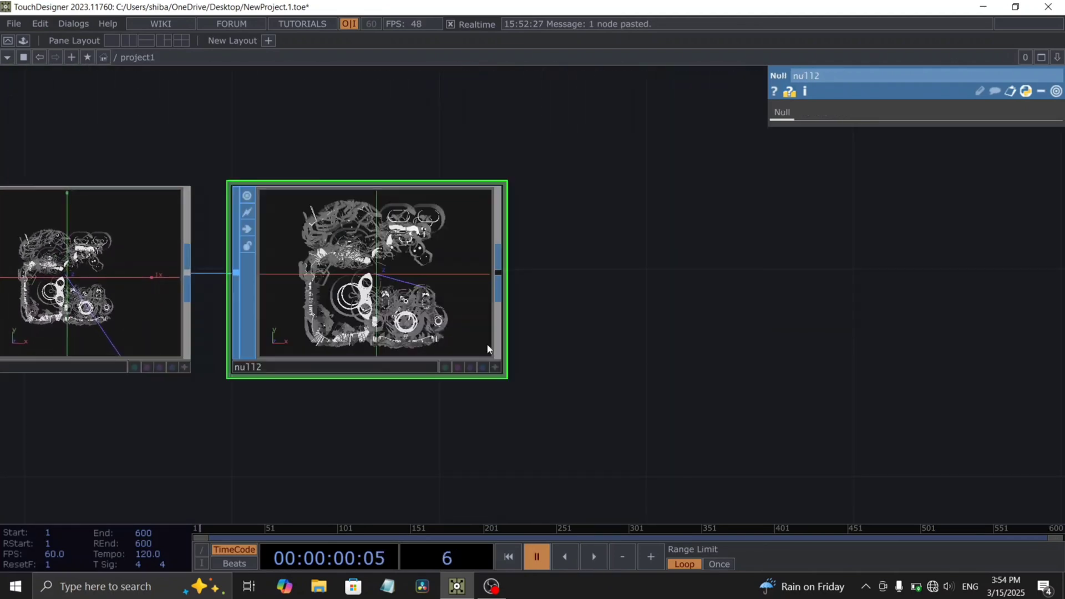
Step: Add a Geometry COMP fed by the Null after the Noise operator
drag(559, 352, 497, 352)
scroll(497, 351, down, 3)
right_click(459, 315)
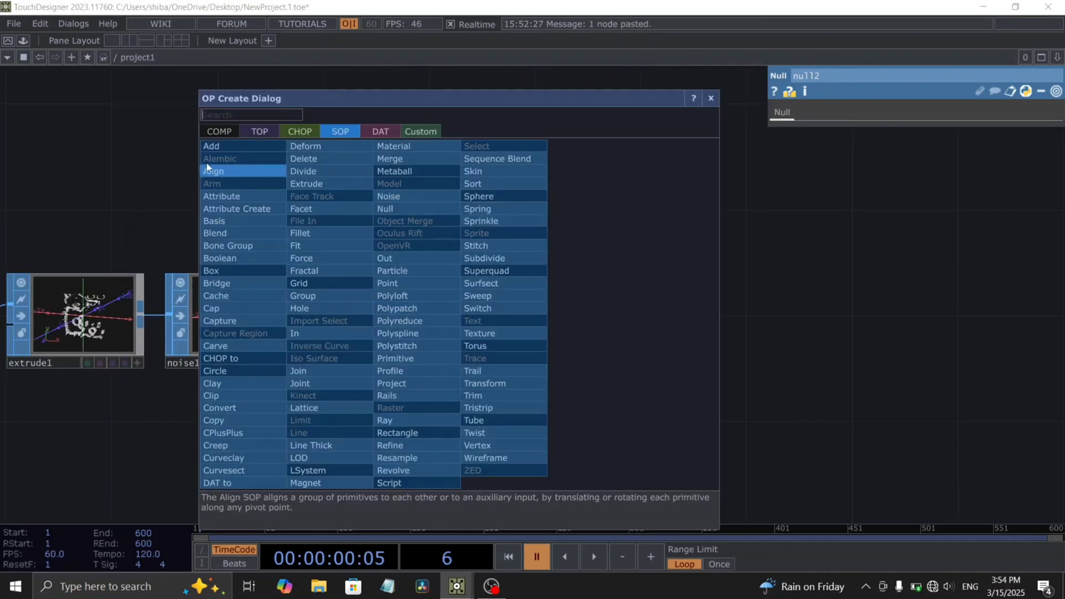
click(217, 132)
click(233, 245)
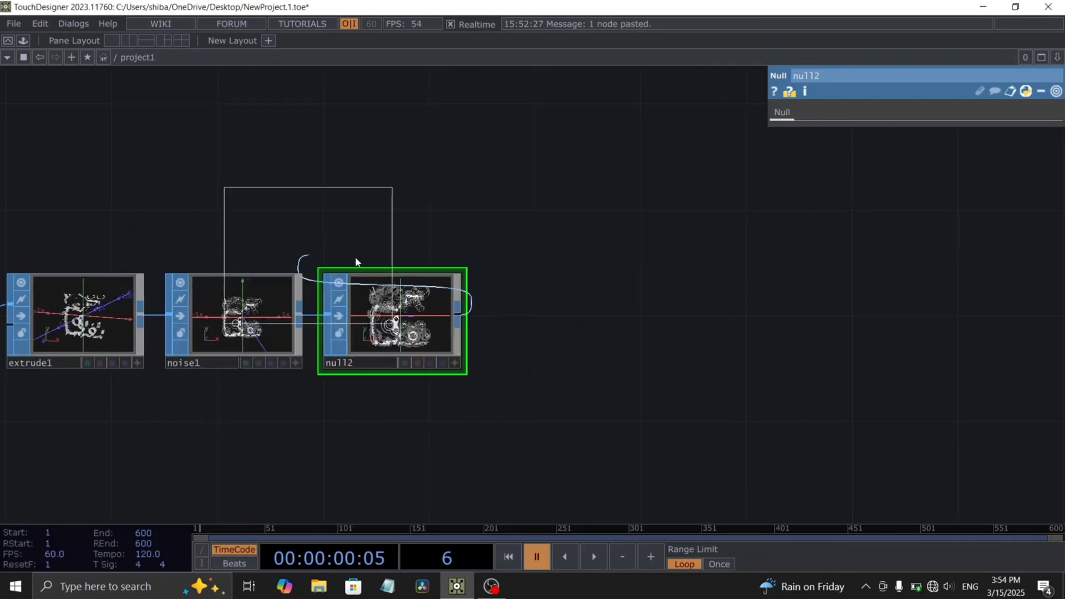
click(575, 324)
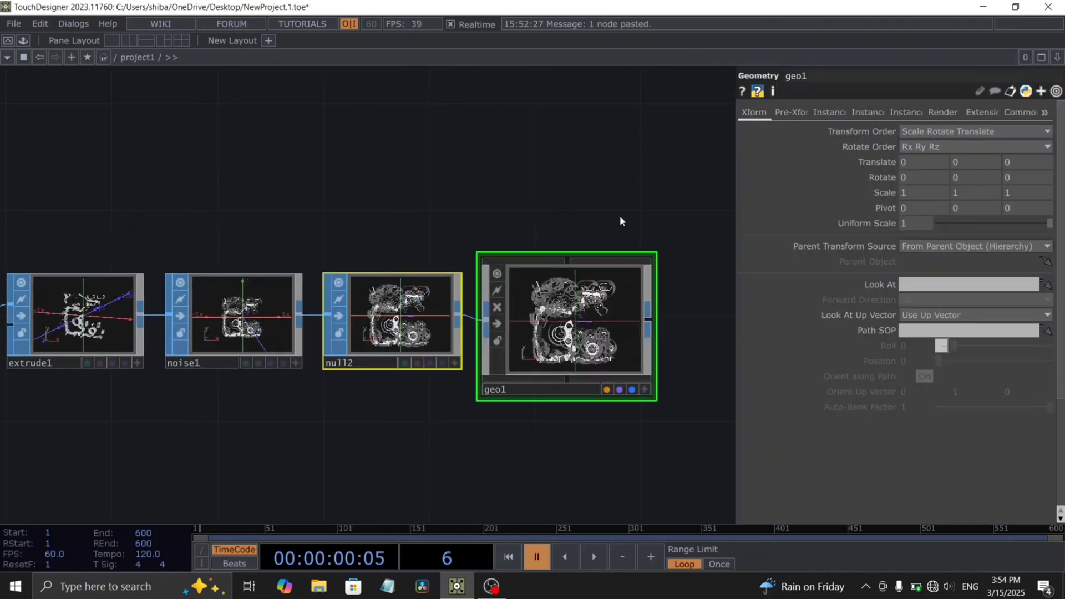
Step: Create a Line MAT, a Render TOP and a Camera COMP in the network
drag(634, 382, 435, 370)
double_click(510, 451)
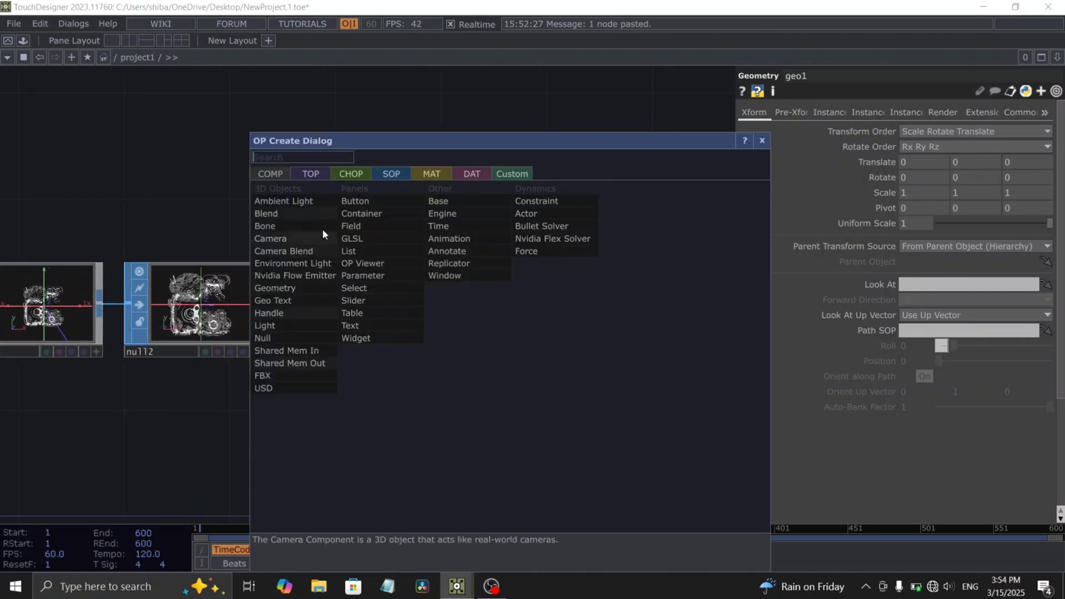
click(436, 175)
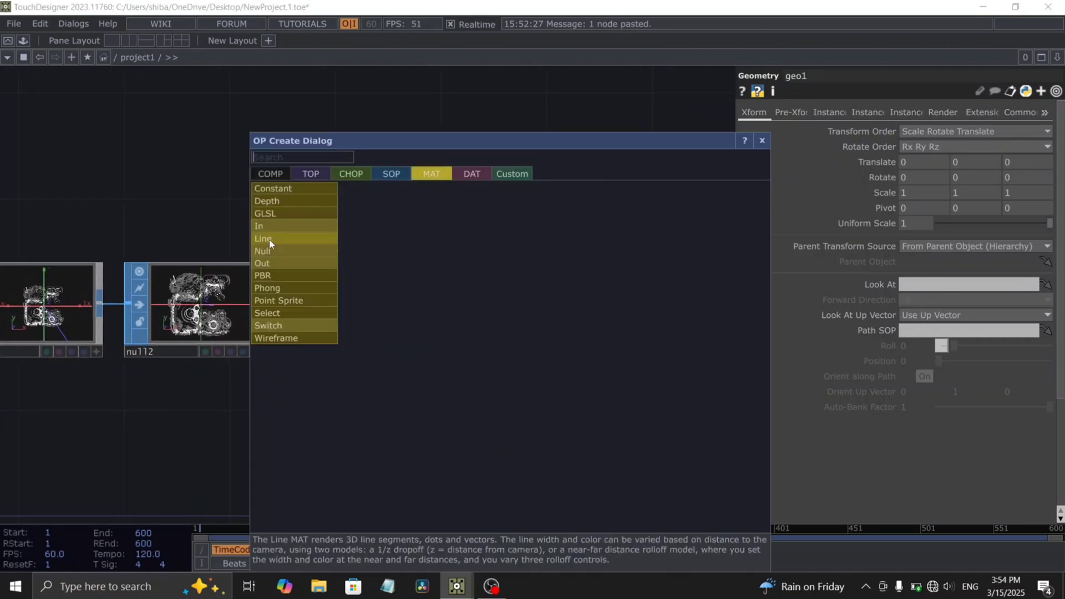
click(268, 239)
click(304, 174)
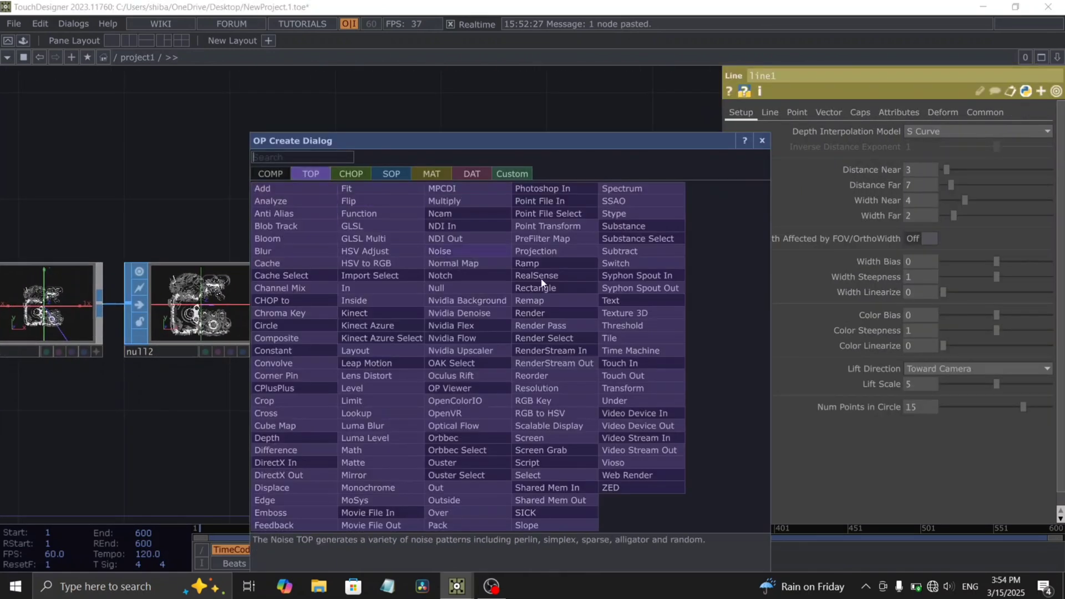
click(547, 312)
click(271, 174)
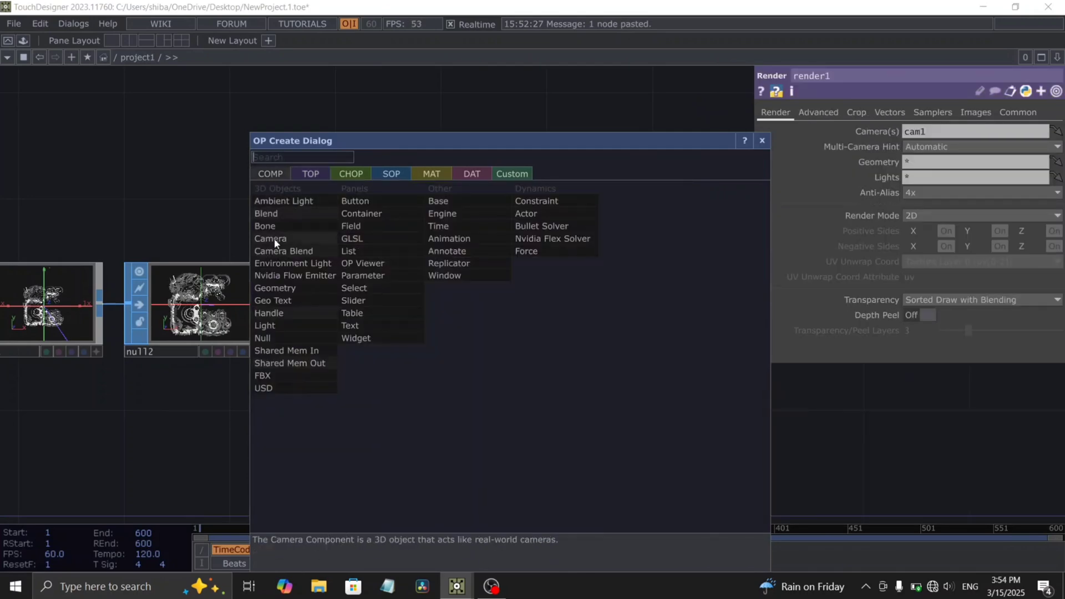
click(274, 238)
click(761, 141)
Step: Arrange the Camera, Render and Line operators around the Geometry and assign the Line material to the Geometry
drag(569, 256, 306, 158)
middle_drag(327, 183, 411, 297)
drag(379, 382, 396, 210)
drag(351, 266, 242, 220)
click(251, 207)
drag(349, 471, 234, 127)
click(244, 328)
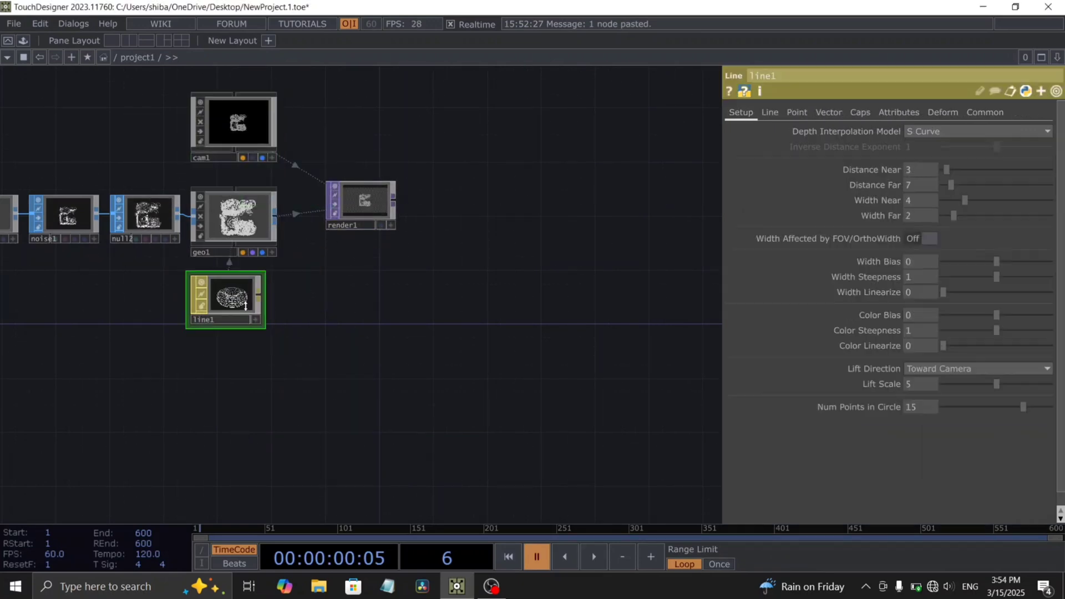
Step: Turn on Draw Points for the Line material
scroll(371, 318, up, 3)
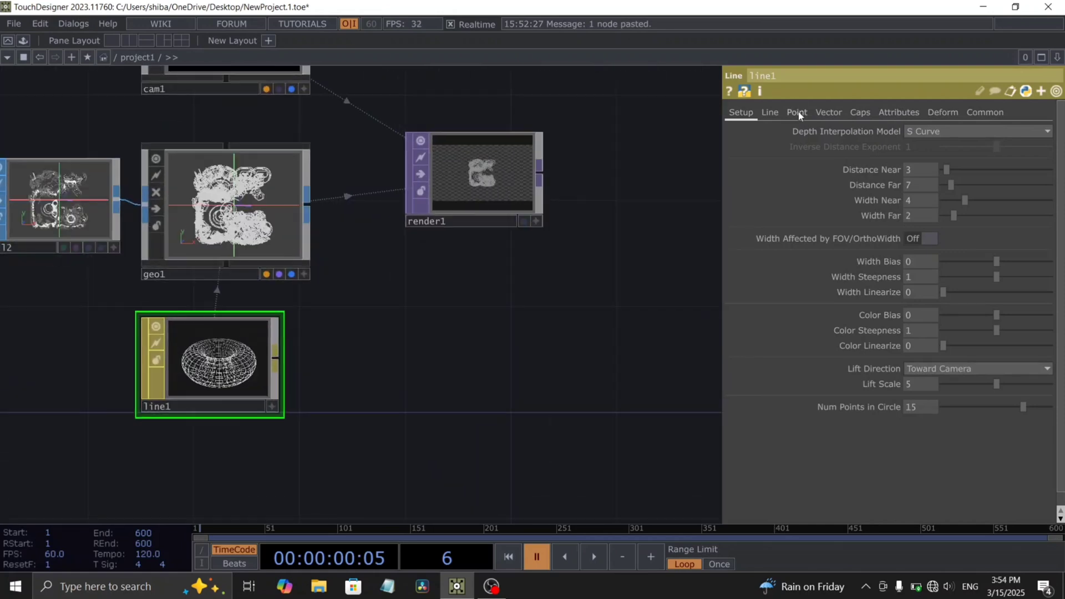
click(797, 112)
click(921, 131)
click(770, 112)
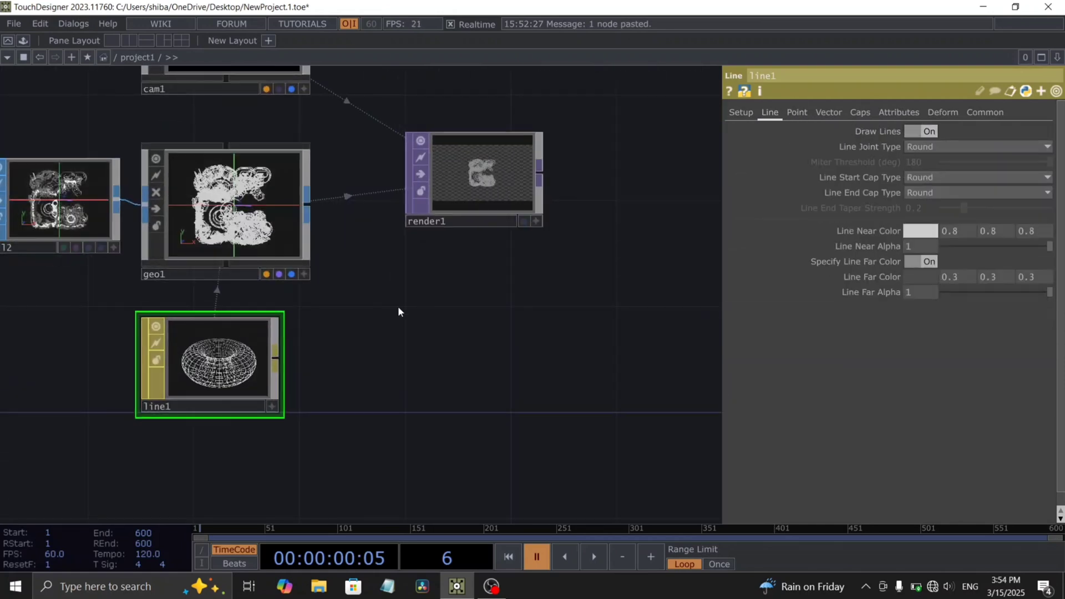
Step: Set the Line material's Width Near to .8
scroll(394, 314, down, 3)
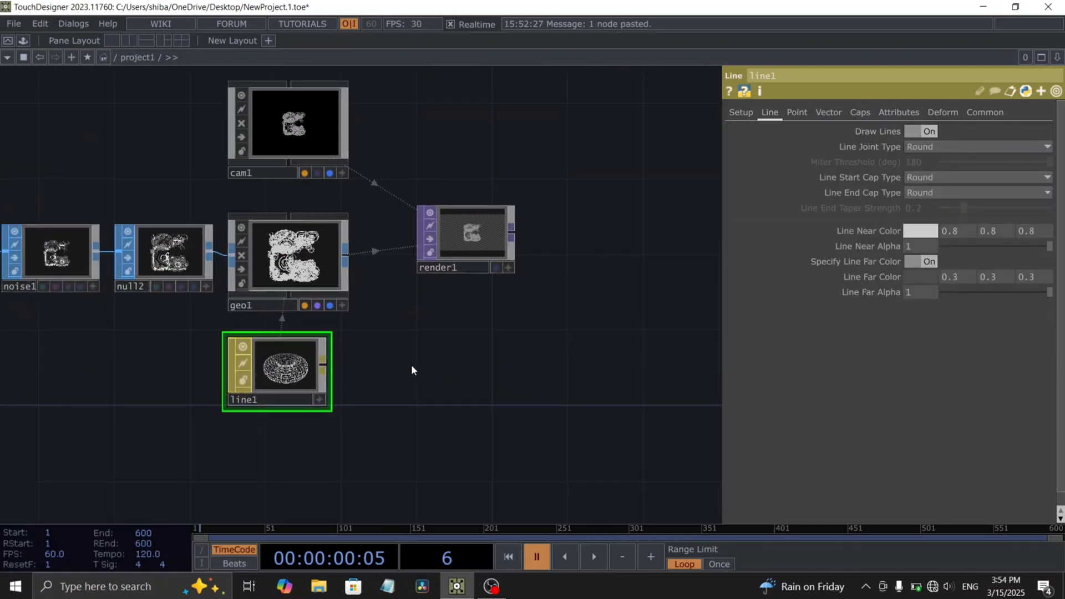
drag(387, 343, 406, 396)
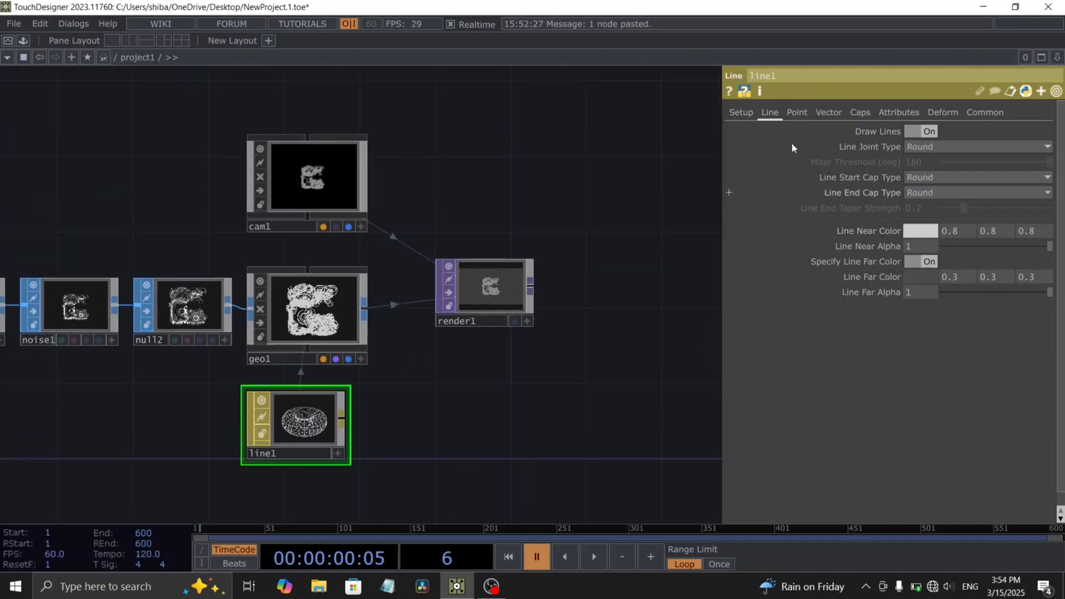
click(741, 119)
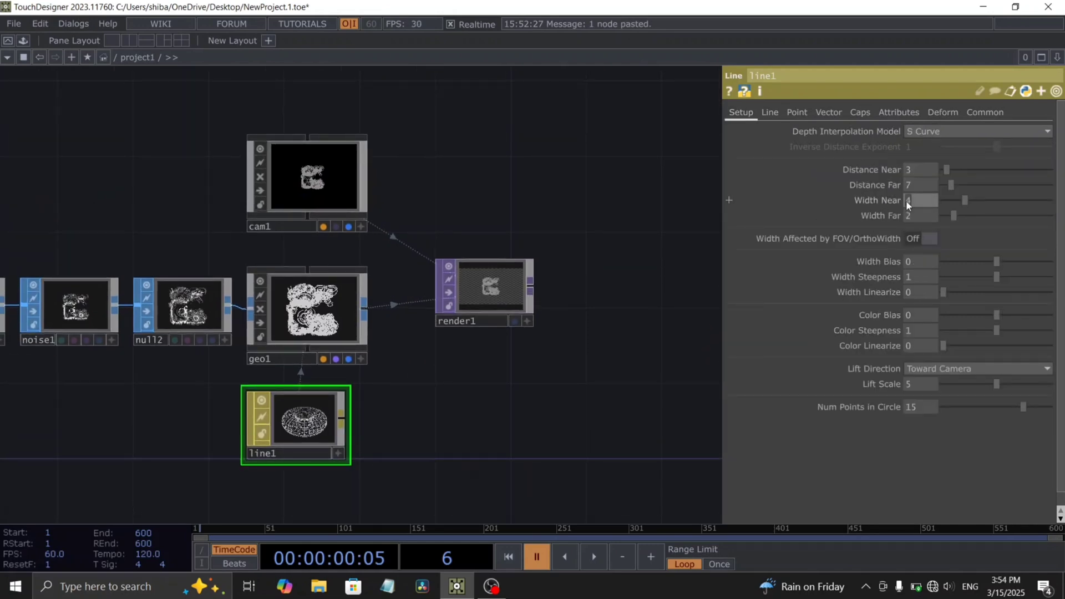
text(.8)
key(Return)
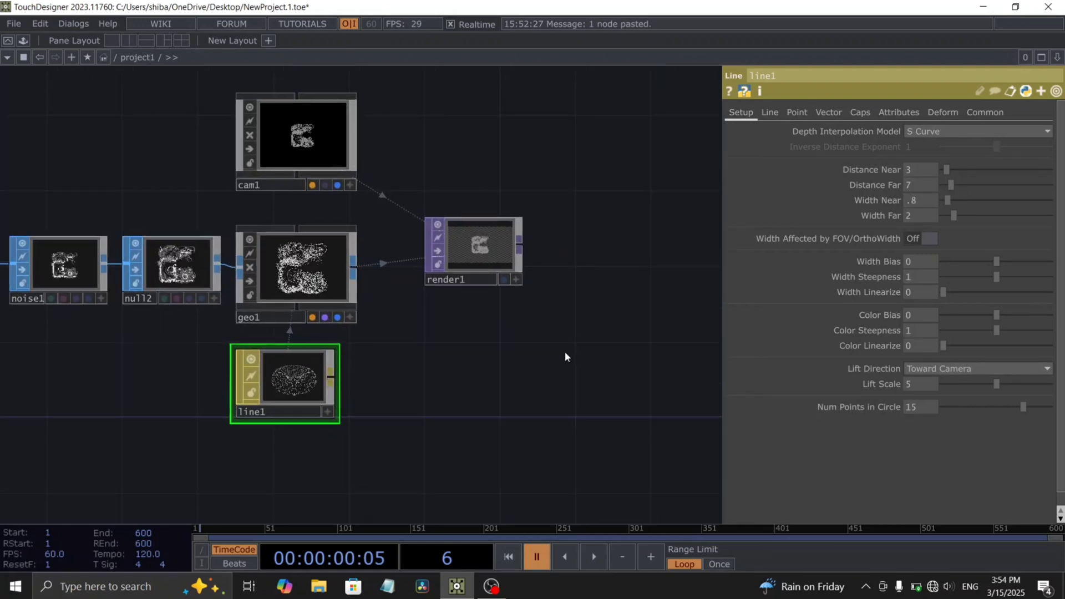
Step: Set the Line material's Line Near Color to turquoise (0, 1, 0.7254) and its Point Near Color to red
click(768, 114)
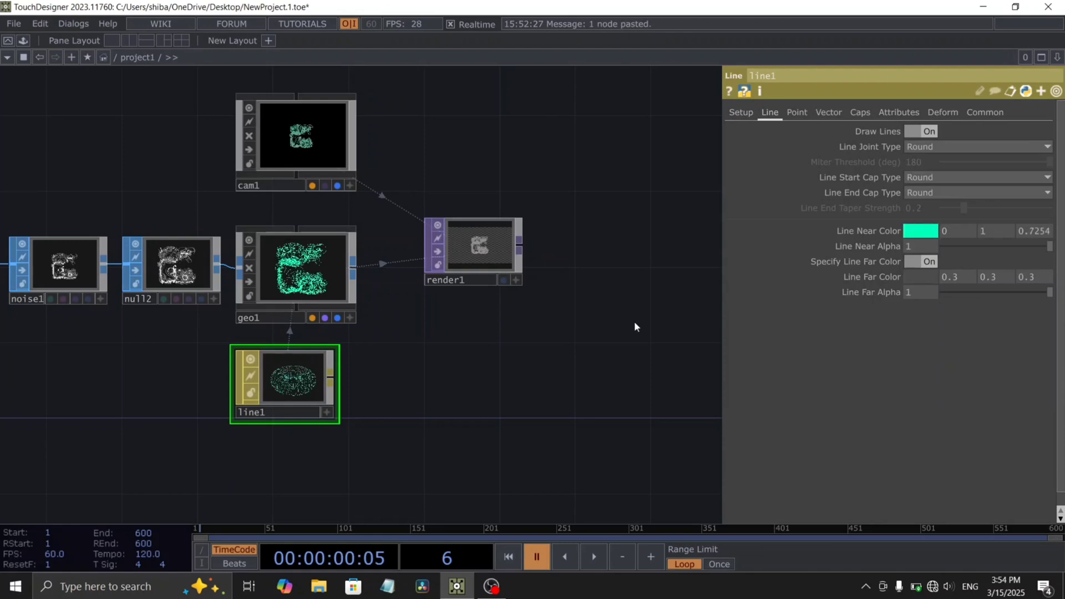
drag(634, 322, 587, 308)
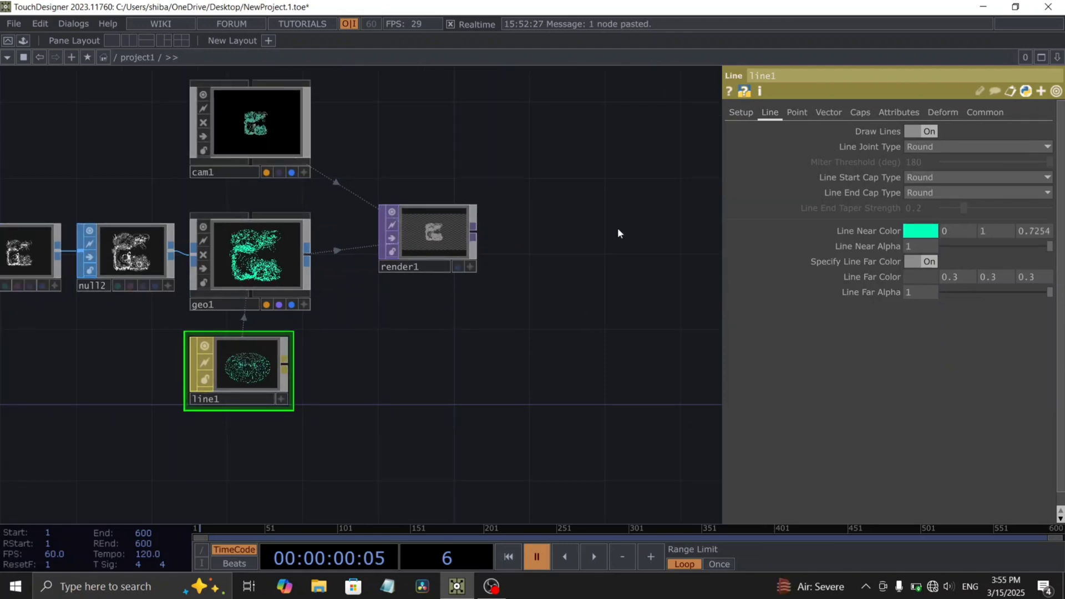
click(797, 112)
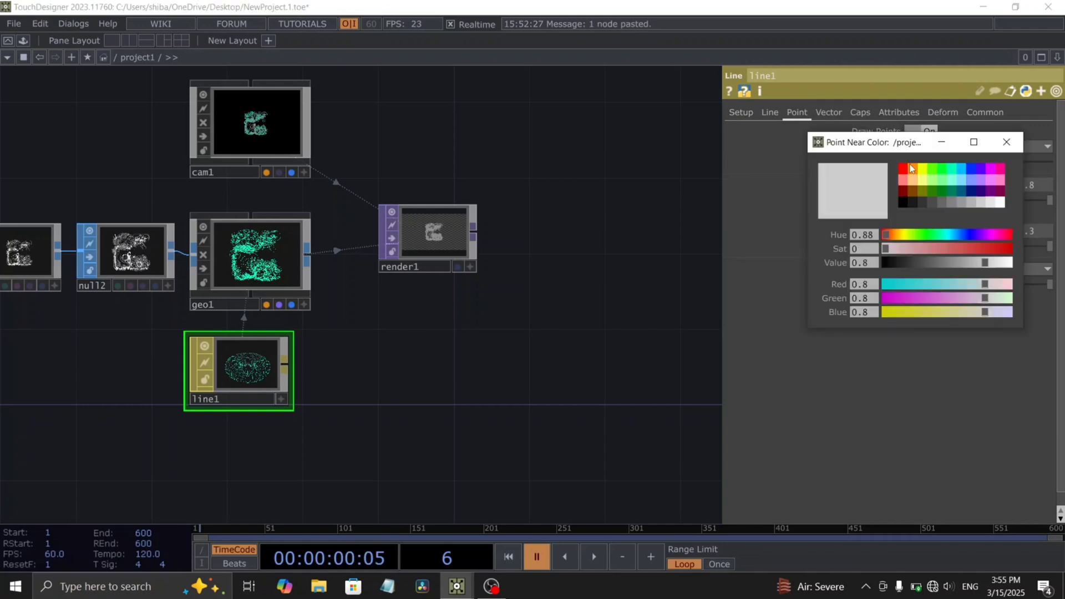
click(903, 168)
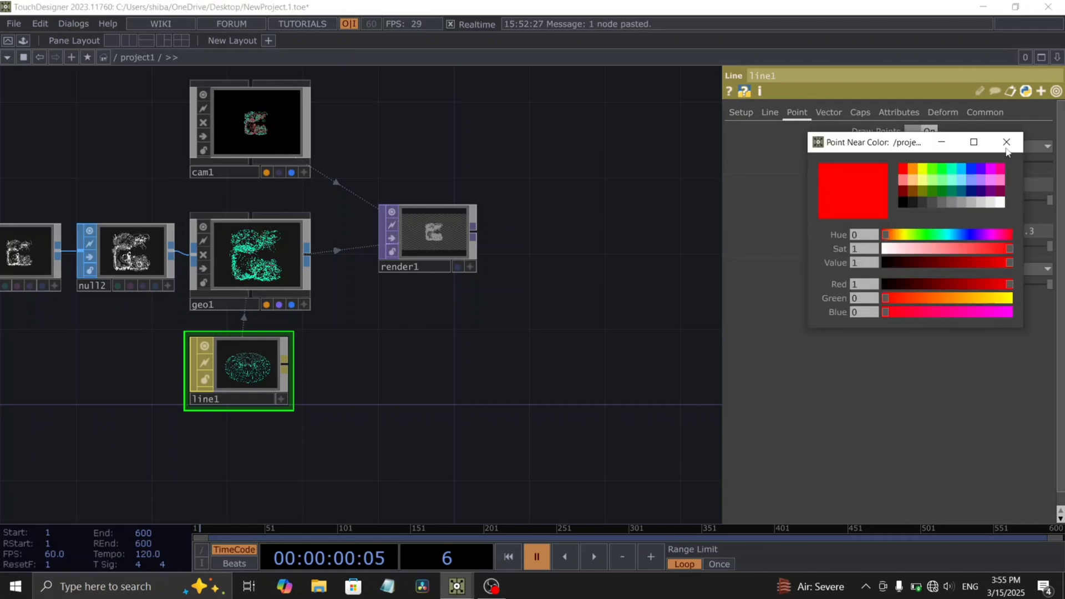
click(1007, 145)
Step: Play the timeline to examine the coloured lines and points in the Geometry and Render viewers
scroll(351, 262, up, 5)
key(space)
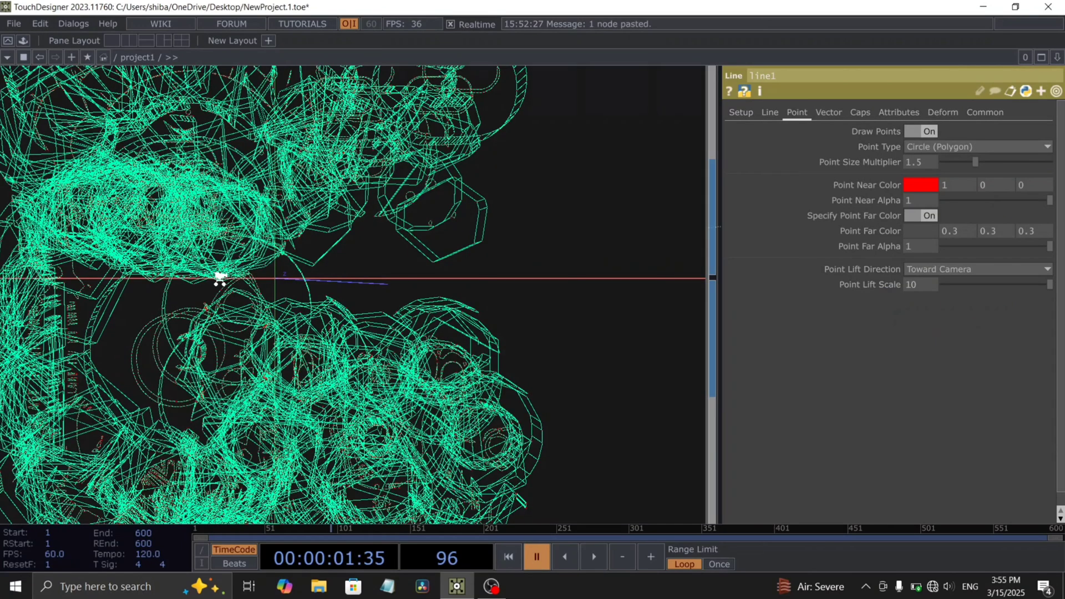
scroll(220, 278, down, 5)
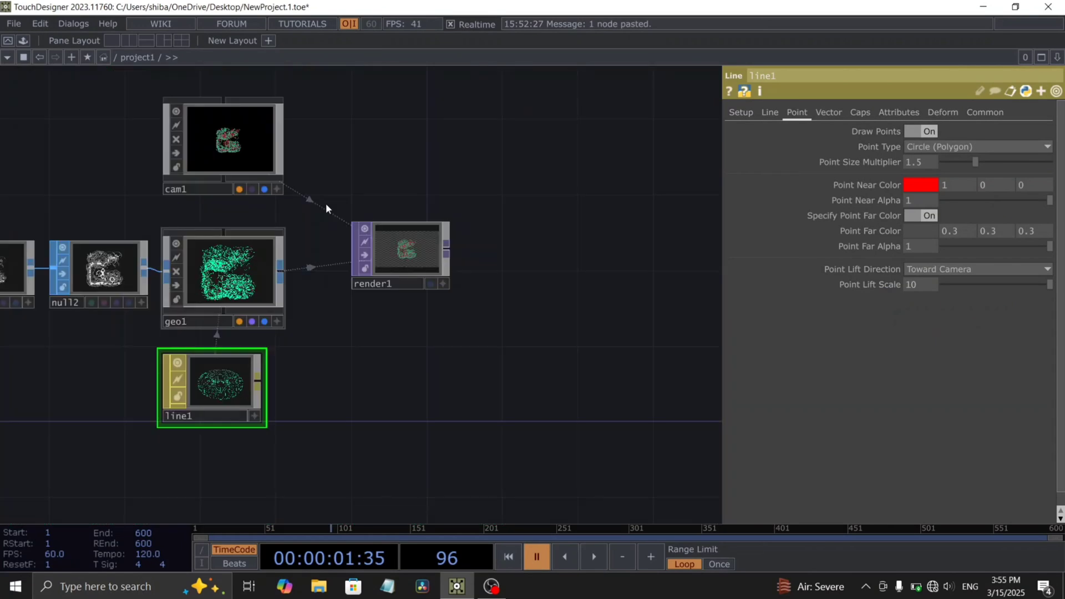
scroll(325, 203, up, 5)
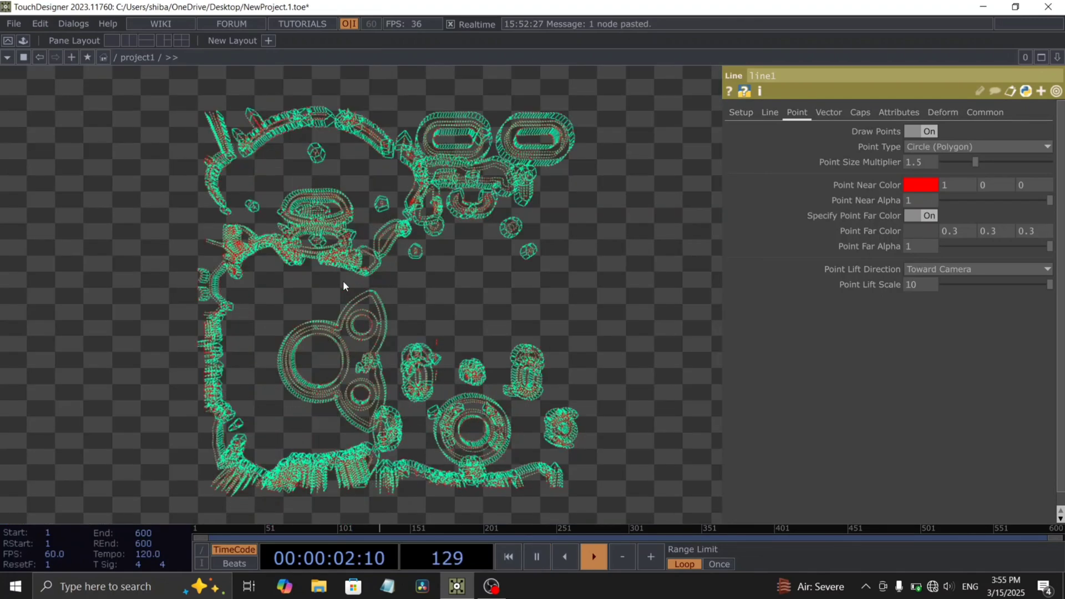
scroll(344, 286, down, 5)
key(space)
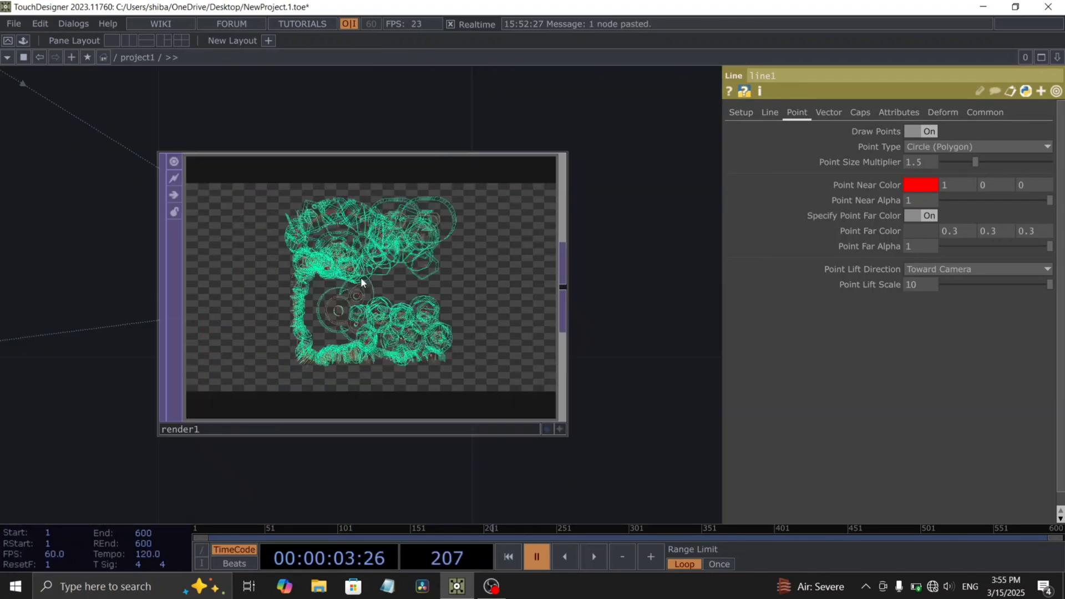
Step: Add a Bloom TOP after render1 and set its Bloom Intensity to .4
scroll(361, 278, down, 3)
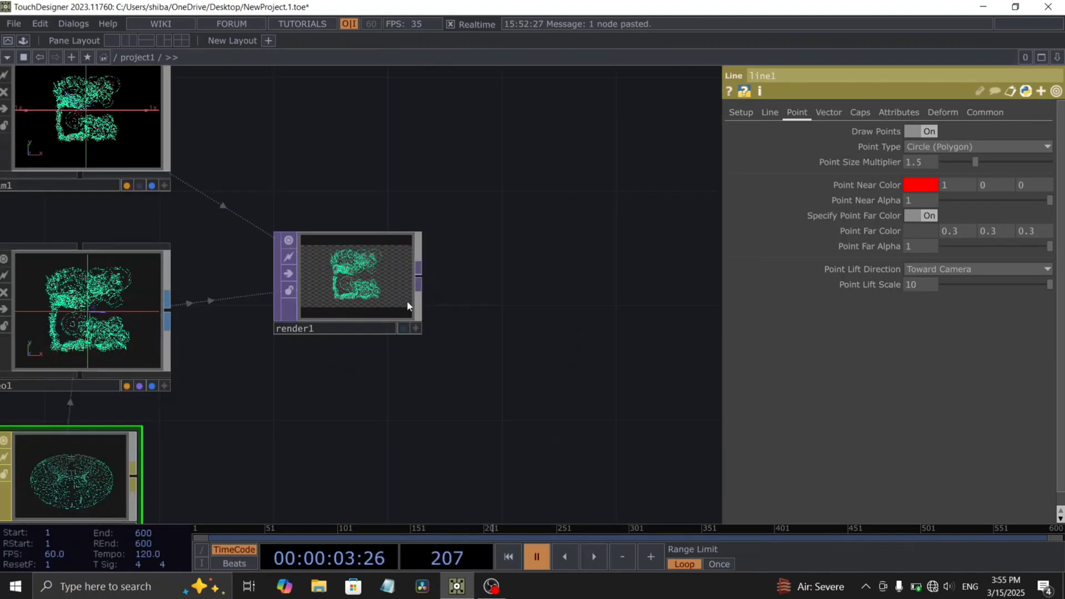
drag(465, 291, 242, 336)
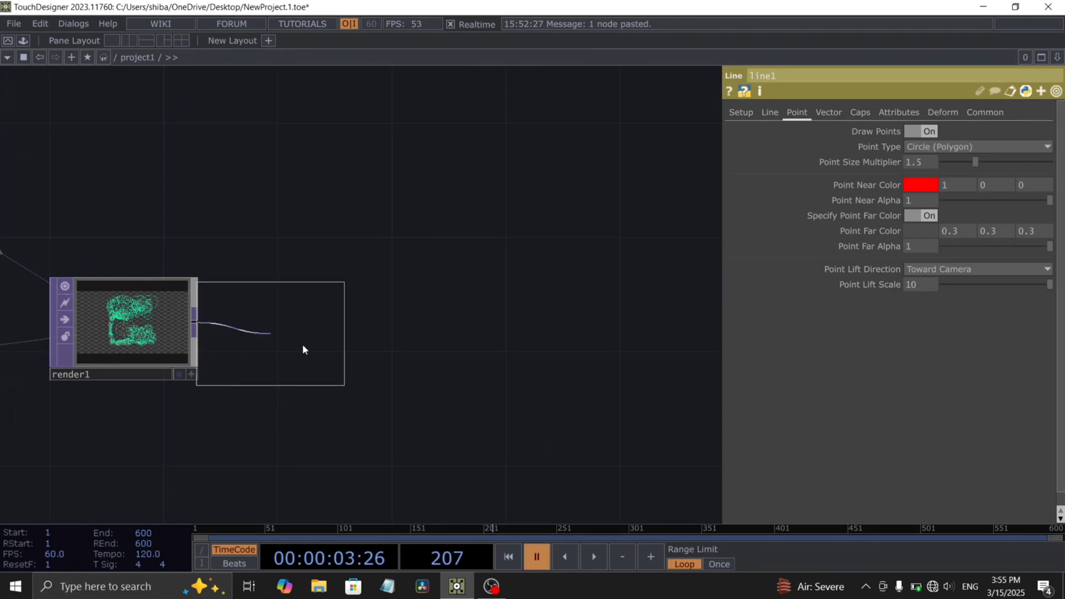
click(291, 317)
click(900, 272)
text(.4)
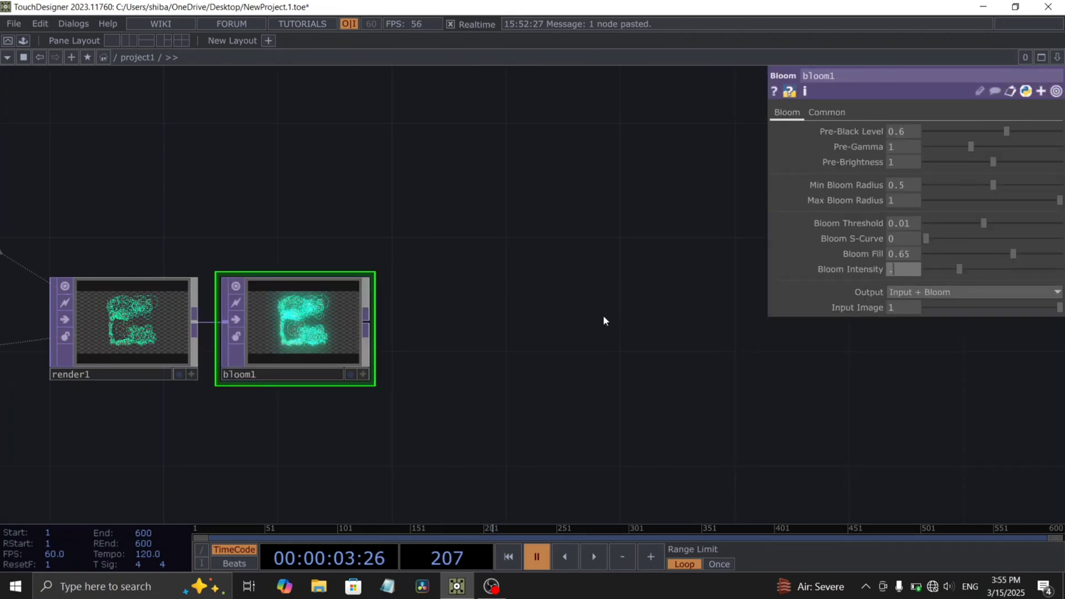
key(Return)
Step: Add a Null TOP after bloom1 to receive its output
scroll(289, 305, up, 3)
scroll(247, 310, down, 3)
drag(497, 335, 437, 338)
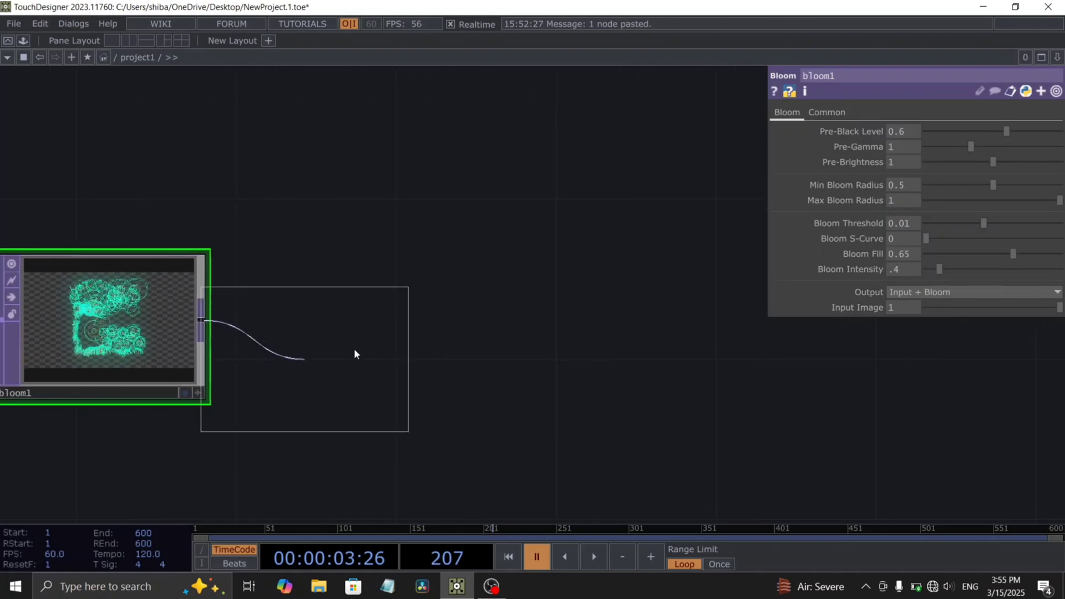
click(362, 331)
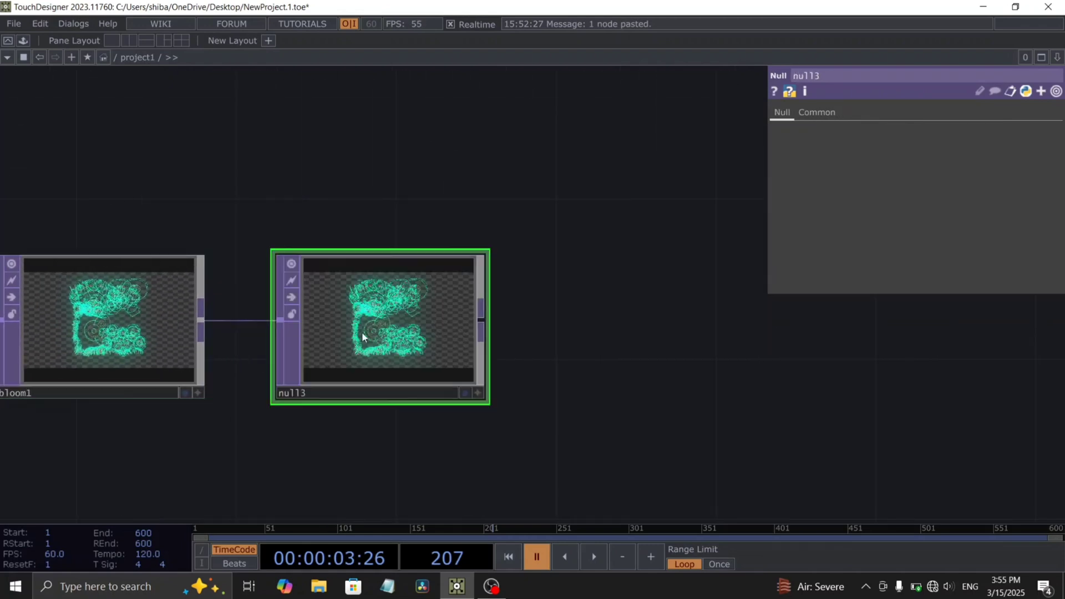
Step: Bring in the feedback component from the palette's ImageFilters and connect null3 to its input
click(23, 40)
click(54, 100)
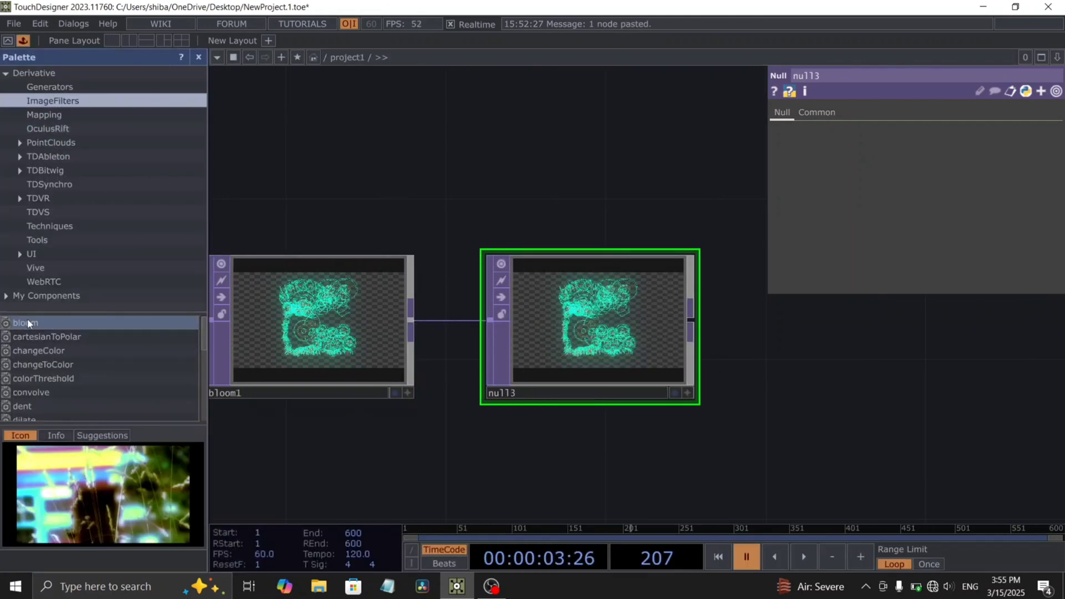
scroll(28, 324, down, 2)
drag(51, 359, 601, 174)
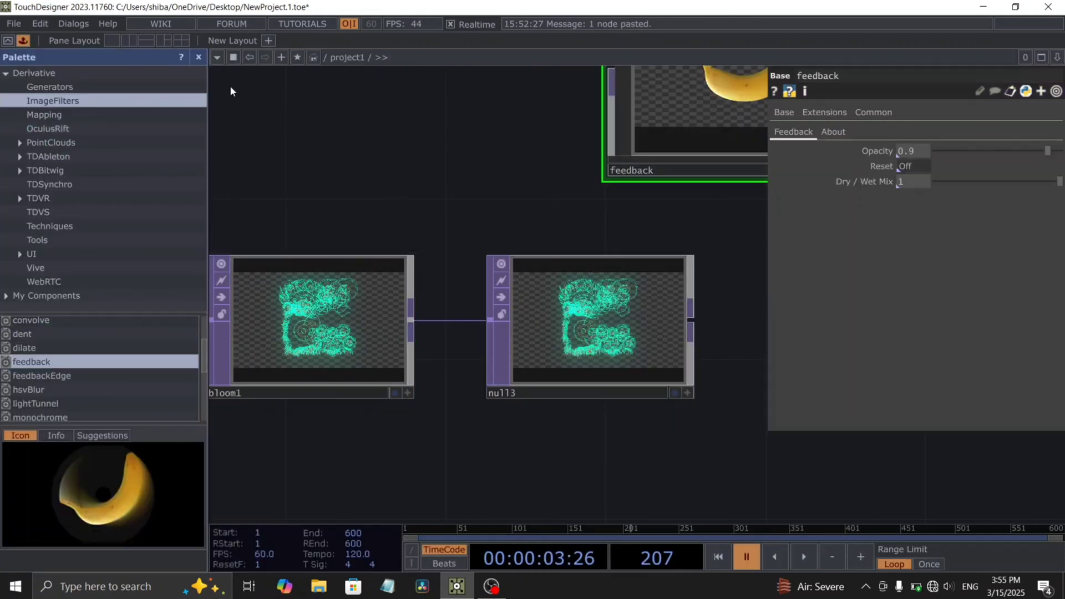
click(198, 57)
drag(348, 205, 182, 226)
drag(425, 142, 540, 246)
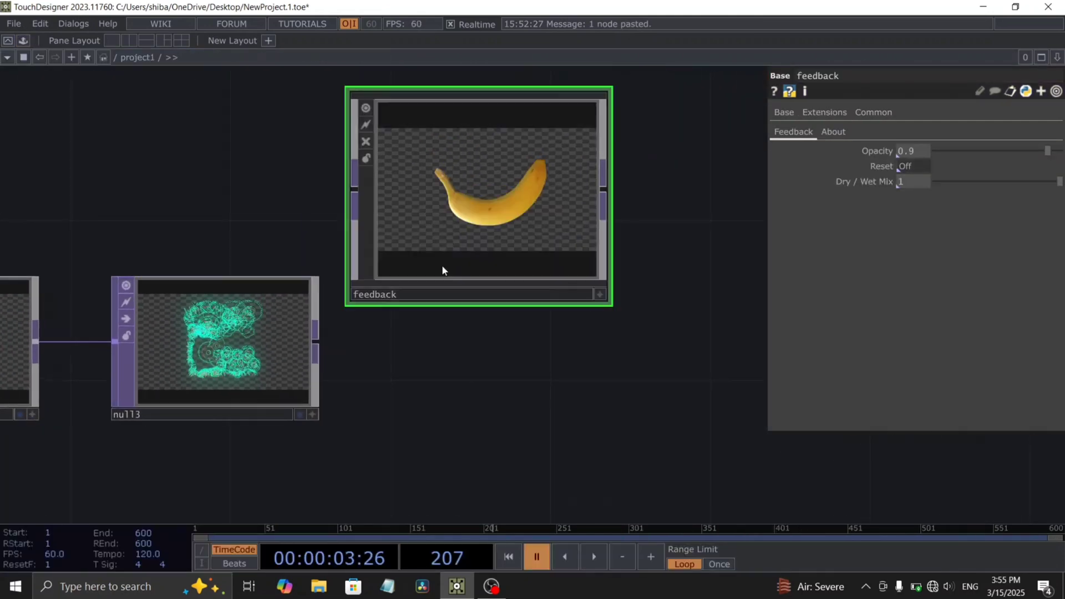
drag(316, 338, 355, 189)
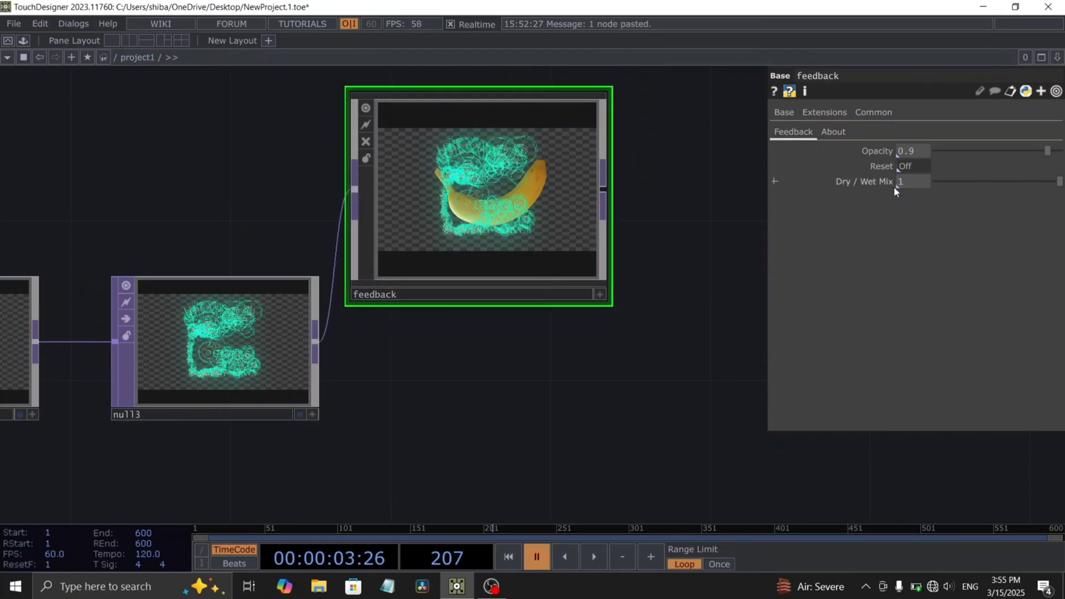
Step: Set the feedback component's Dry / Wet Mix to .946 and play the timeline to check the trails
text(.9)
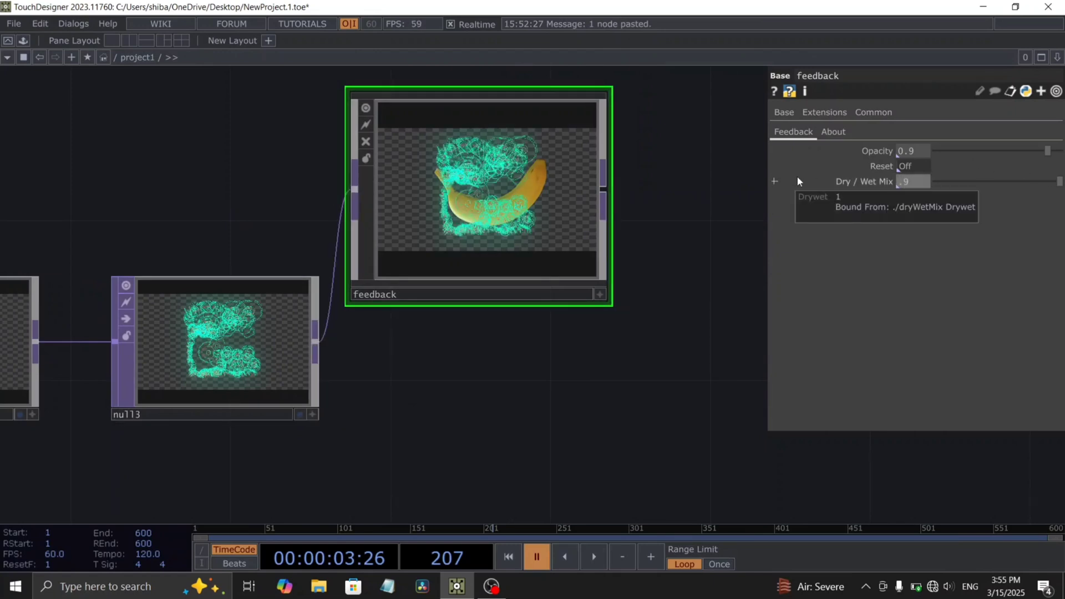
text(46)
key(Return)
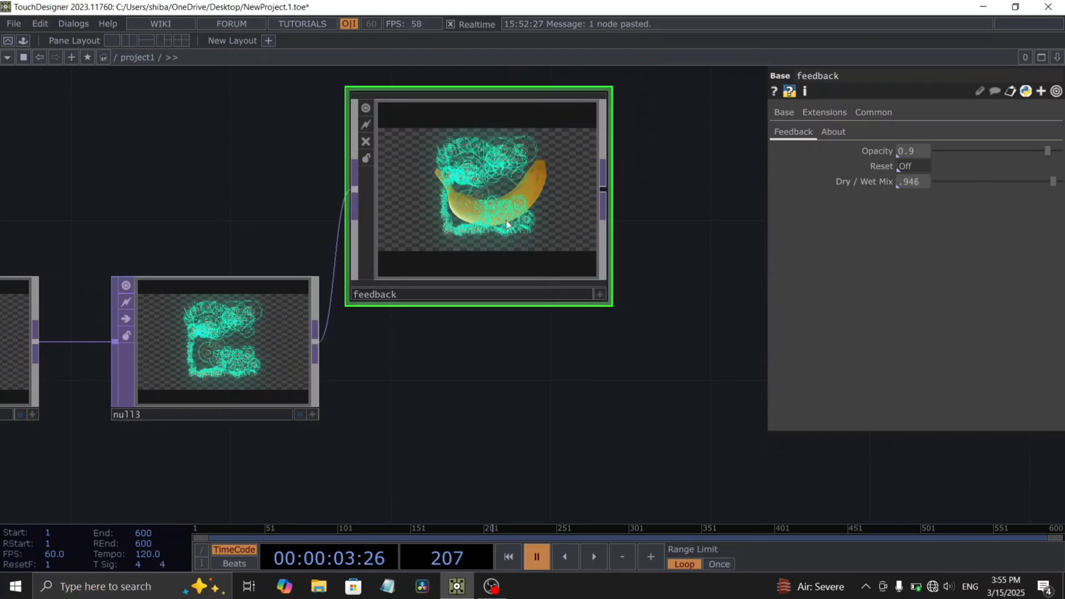
scroll(504, 218, up, 4)
key(space)
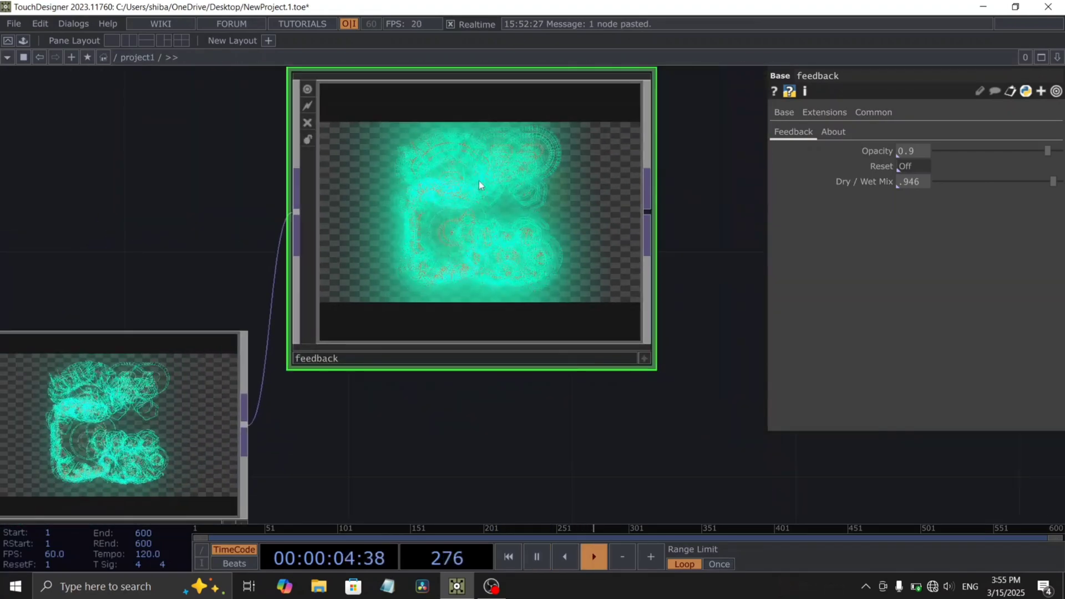
scroll(485, 197, up, 5)
key(space)
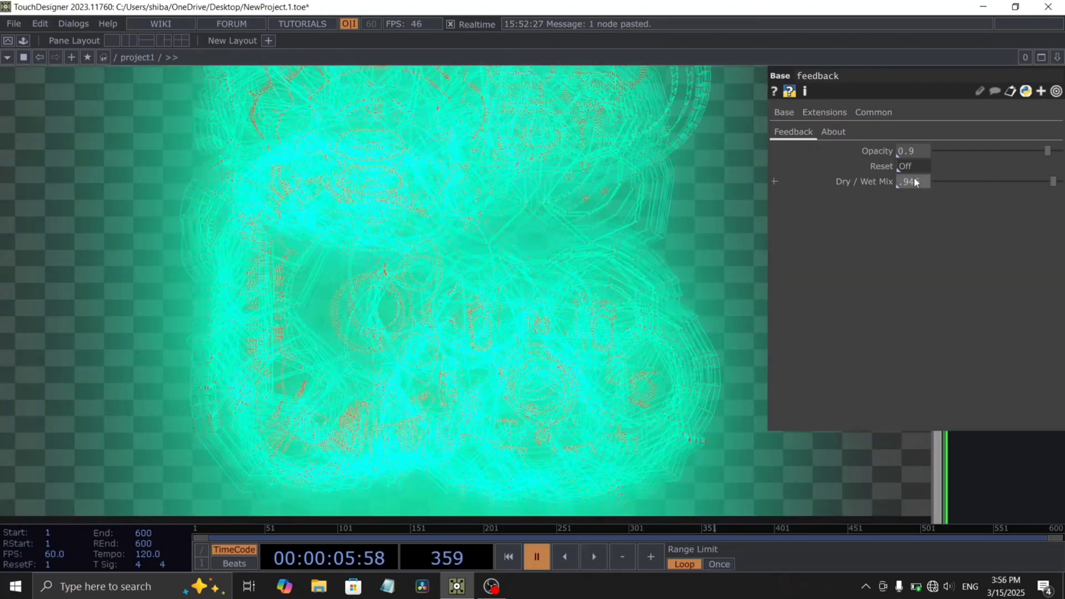
Step: Set the feedback component's Dry / Wet Mix to .9, then play and pause the timeline to check the effect
click(920, 181)
key(BackSpace)
key(BackSpace)
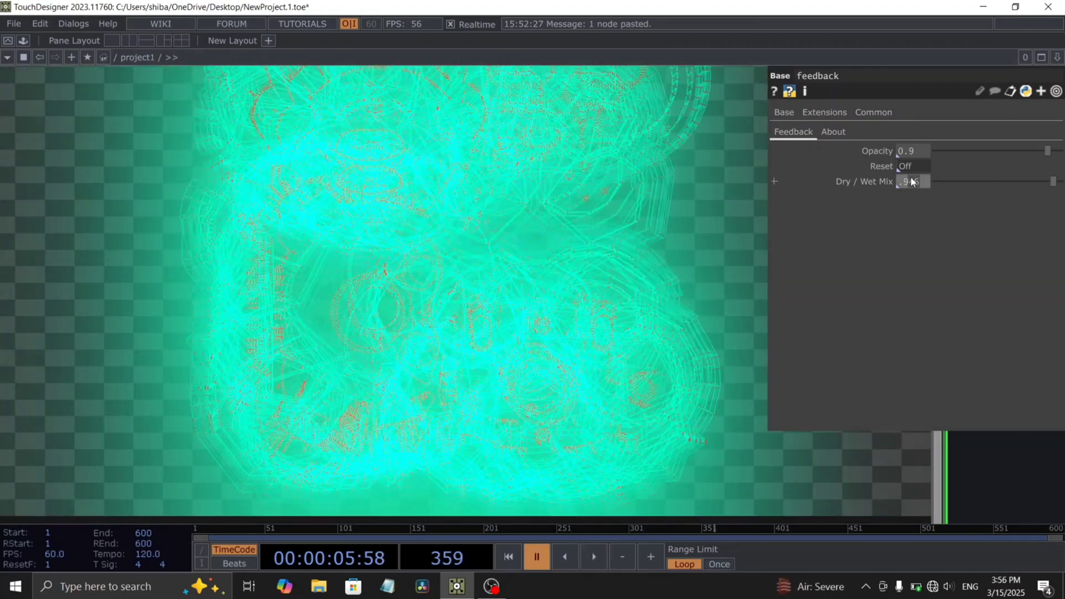
scroll(694, 251, down, 5)
key(space)
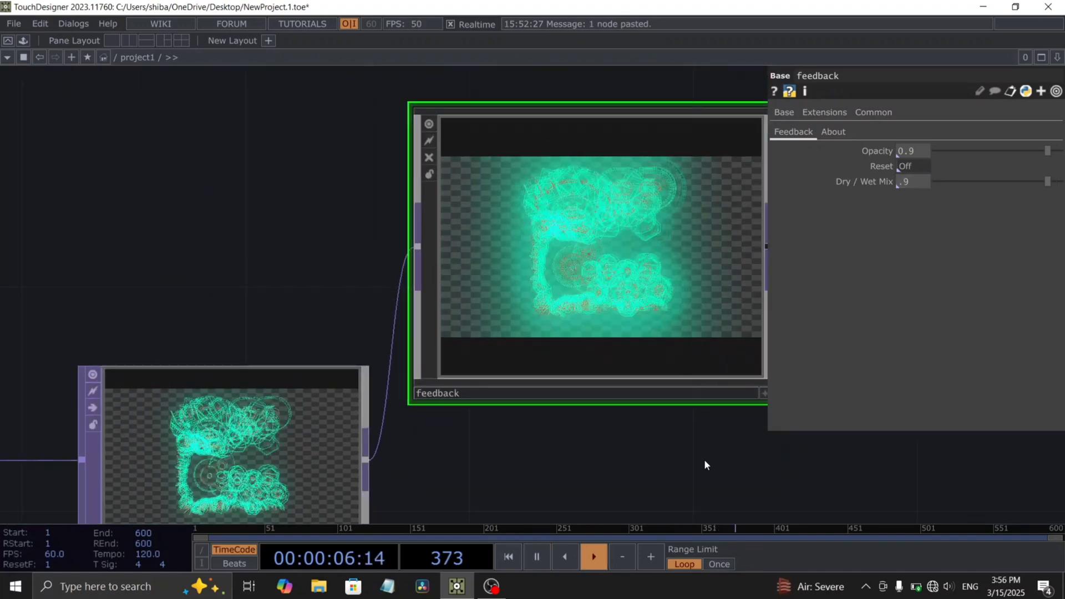
drag(620, 443, 601, 438)
key(space)
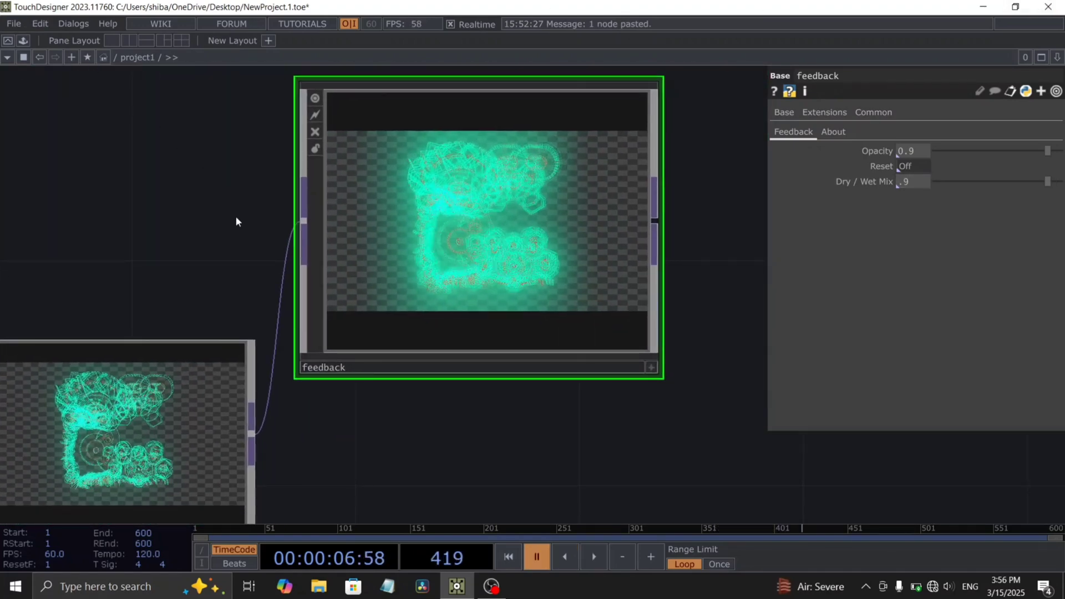
Step: Add a Composite TOP that takes the feedback component as first input and null3 as second input
scroll(567, 423, down, 3)
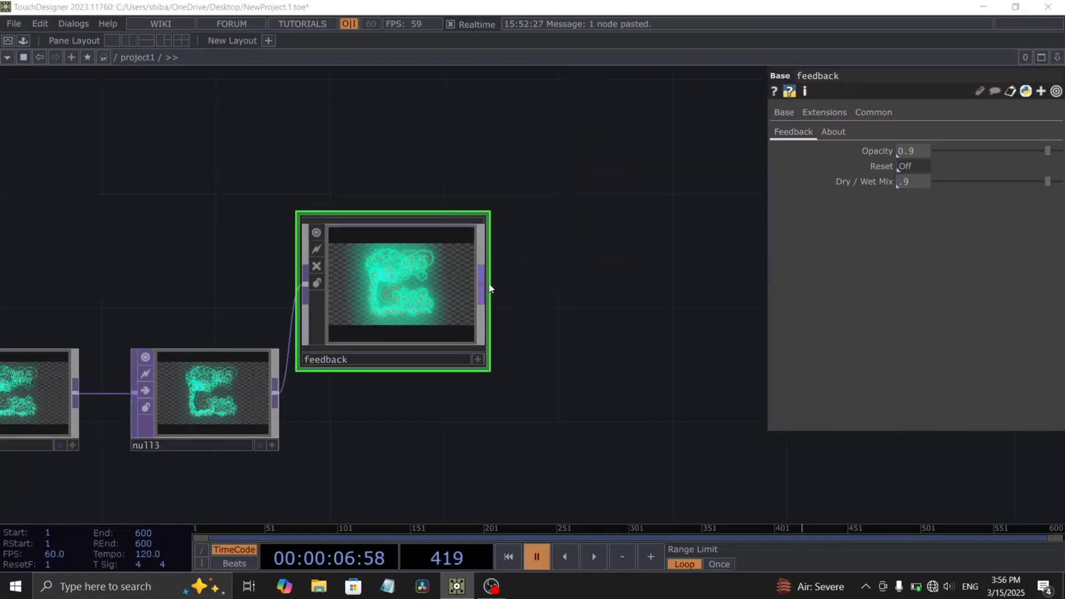
key(Tab)
text(c)
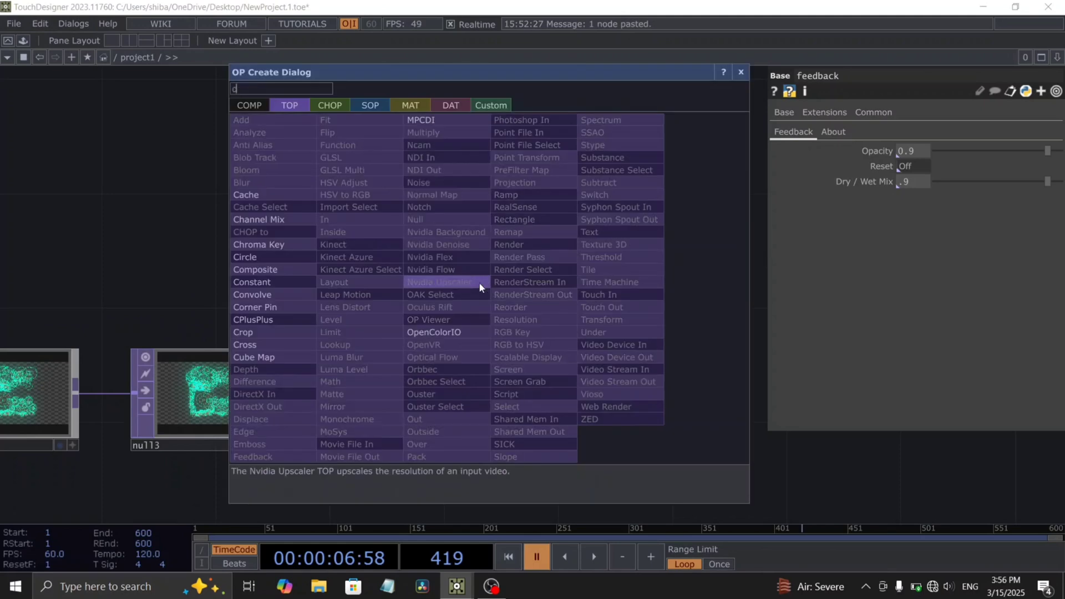
click(261, 271)
click(603, 346)
drag(332, 374, 258, 288)
drag(487, 272, 546, 326)
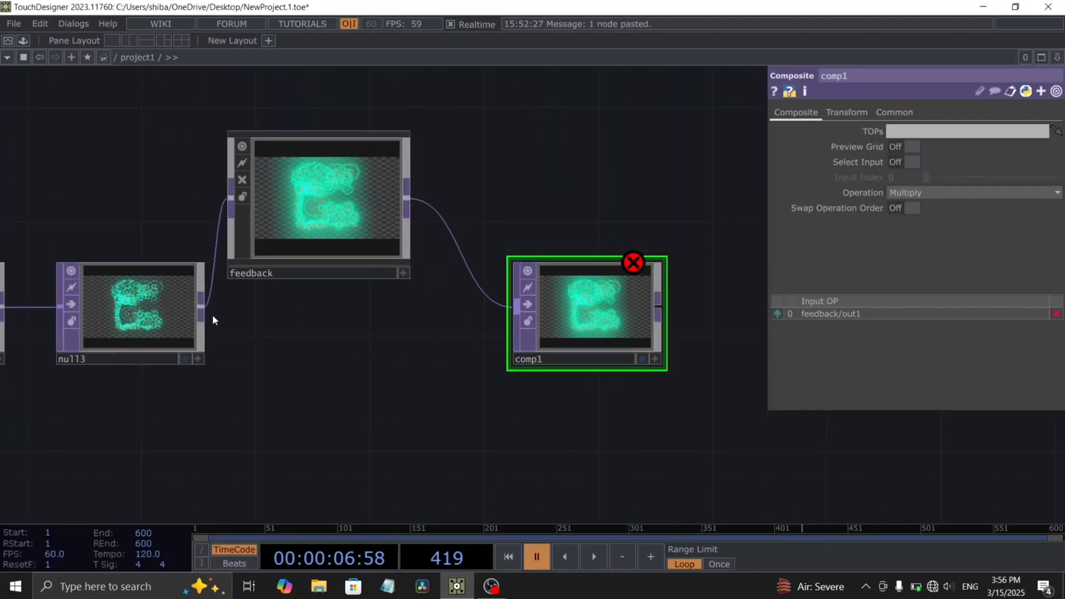
drag(203, 316, 517, 307)
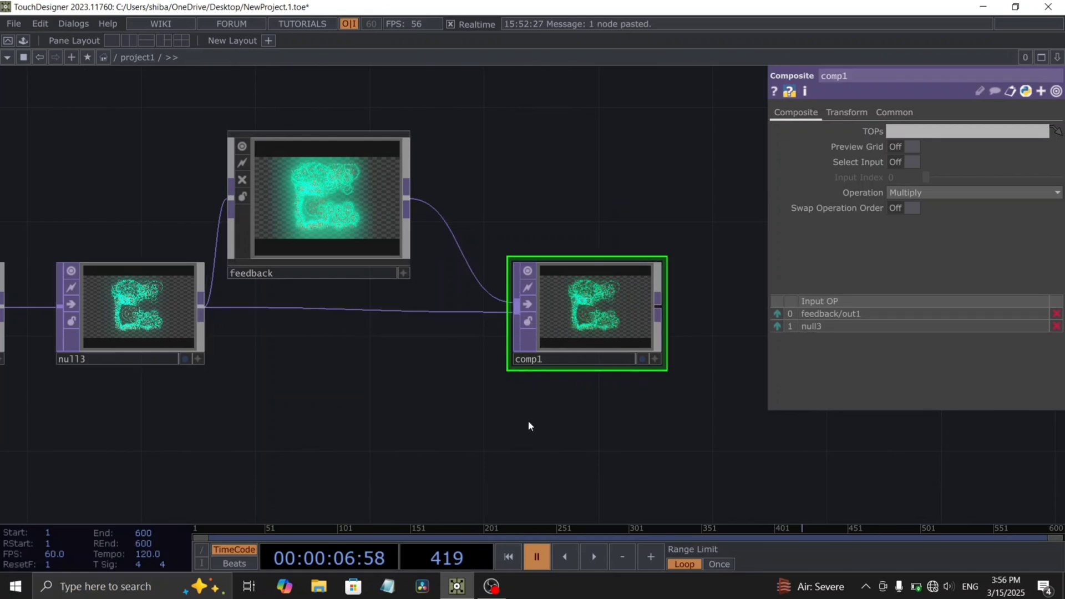
Step: Set comp1's Operation to Negate and inspect the composite up close
click(916, 193)
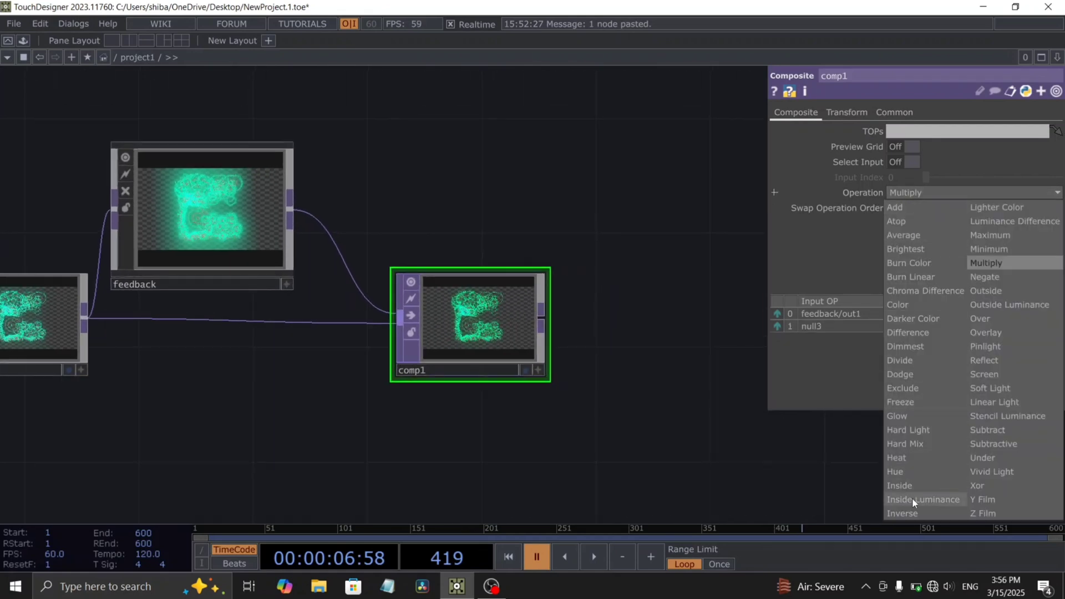
click(990, 274)
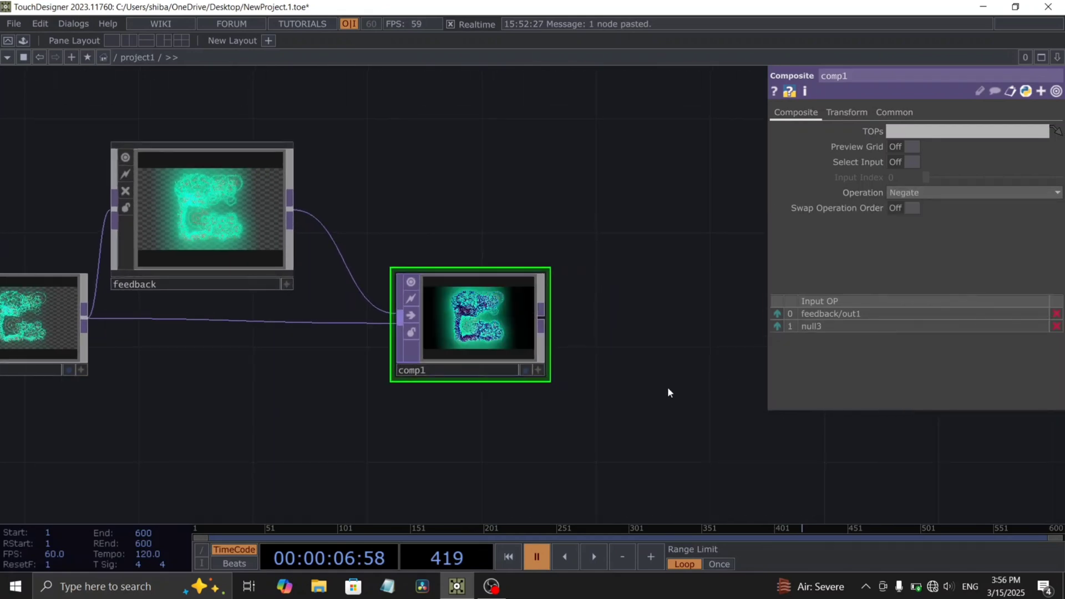
drag(576, 367, 579, 335)
scroll(423, 290, up, 5)
scroll(537, 301, down, 5)
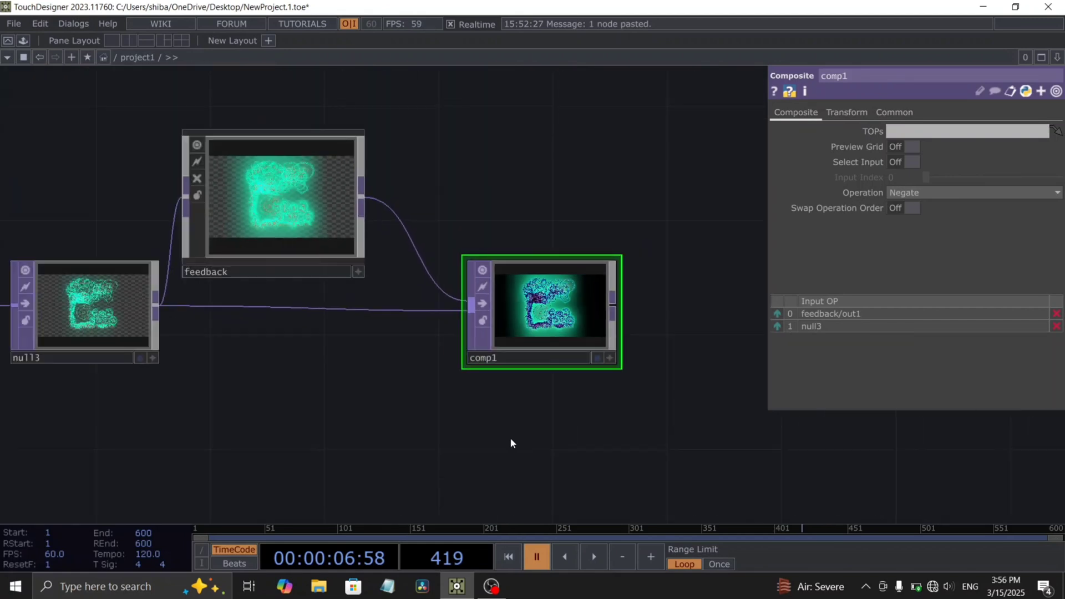
Step: Duplicate comp1 with its input connections, place the copy below it and set the copy's Operation to Vivid Light
drag(510, 437, 437, 385)
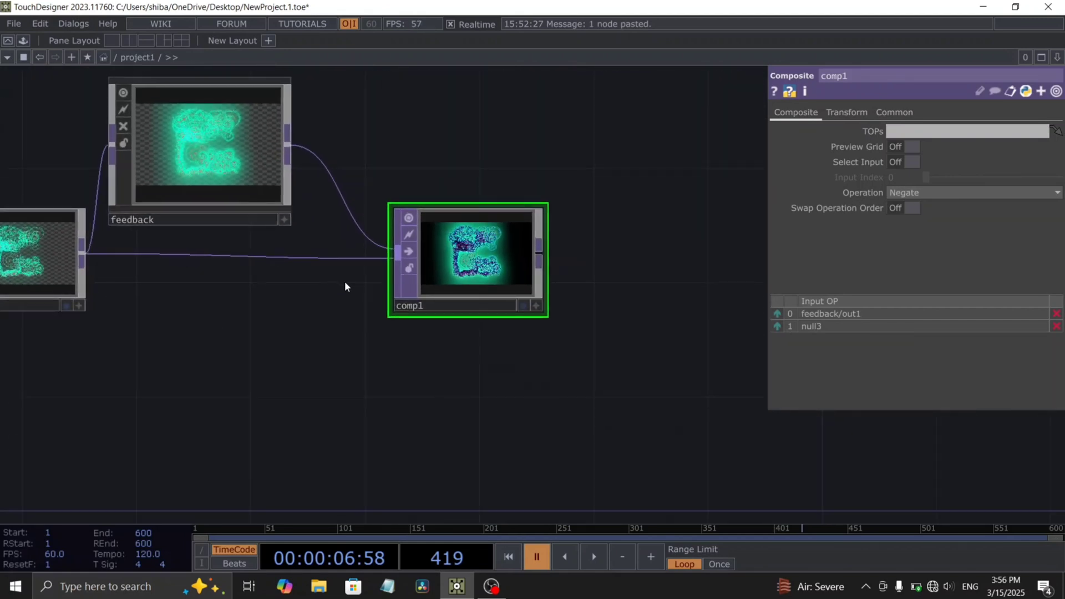
key(ctrl+c)
key(ctrl+v)
drag(585, 312, 584, 230)
drag(591, 268, 532, 278)
click(904, 194)
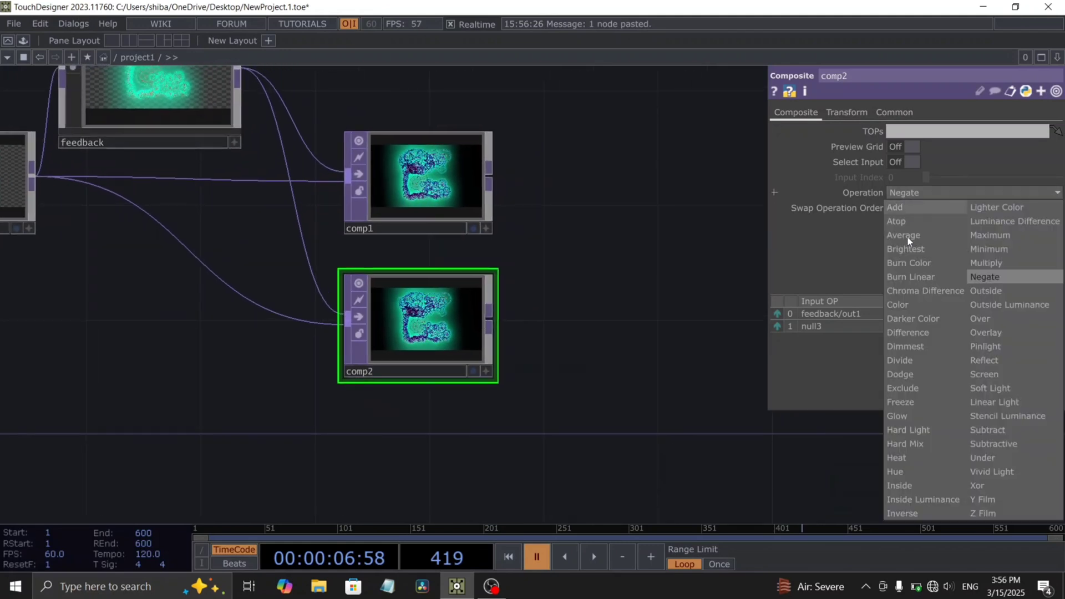
click(983, 471)
Step: Add two Composite TOPs, one after comp1 and one after comp2, and cross-connect them so each receives both composites
scroll(521, 377, down, 5)
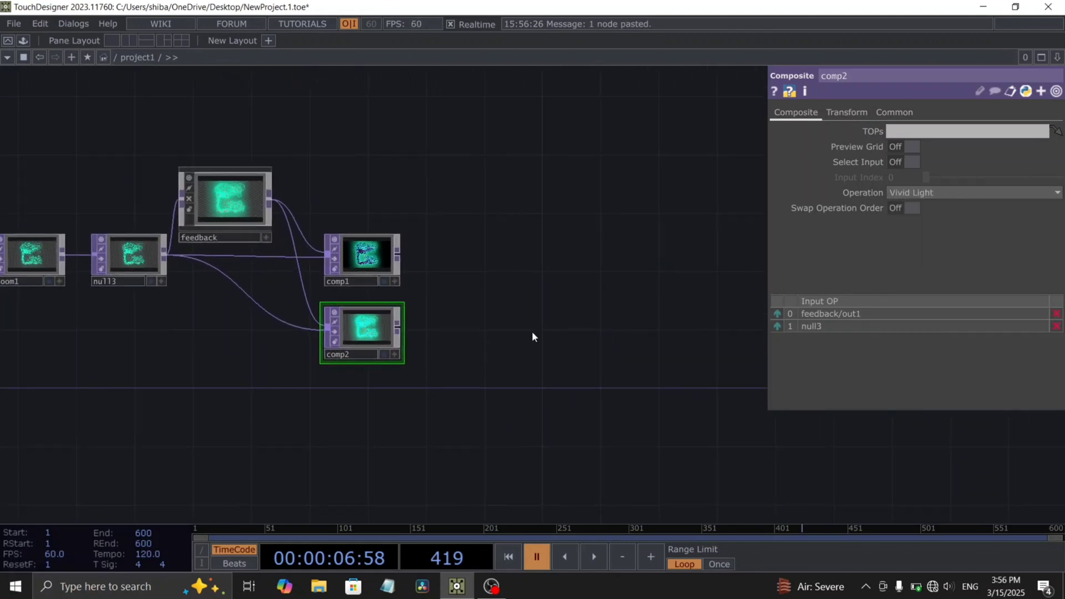
key(Tab)
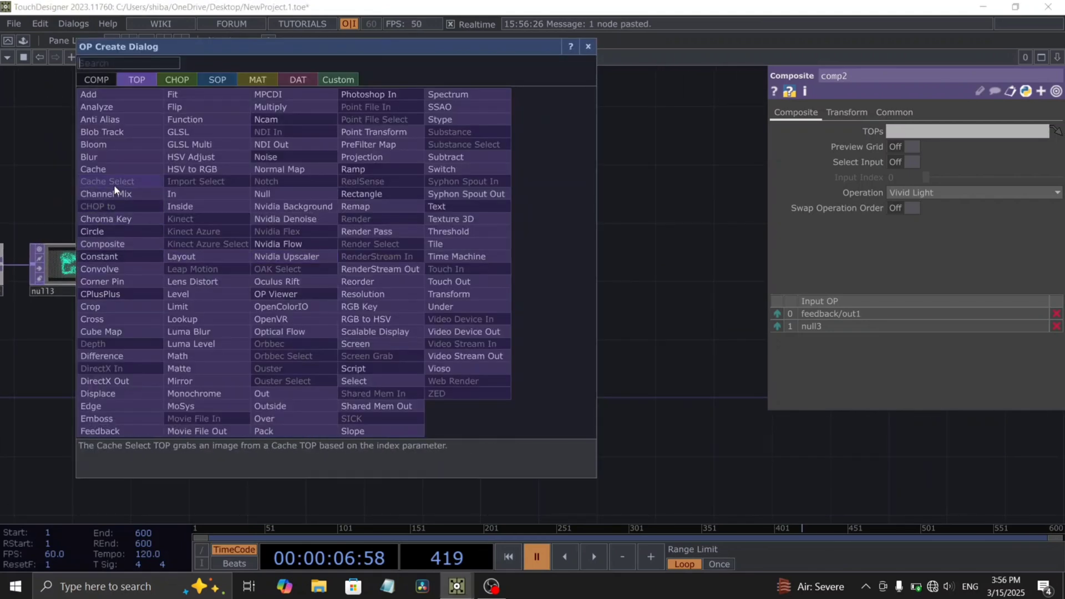
click(106, 244)
click(452, 248)
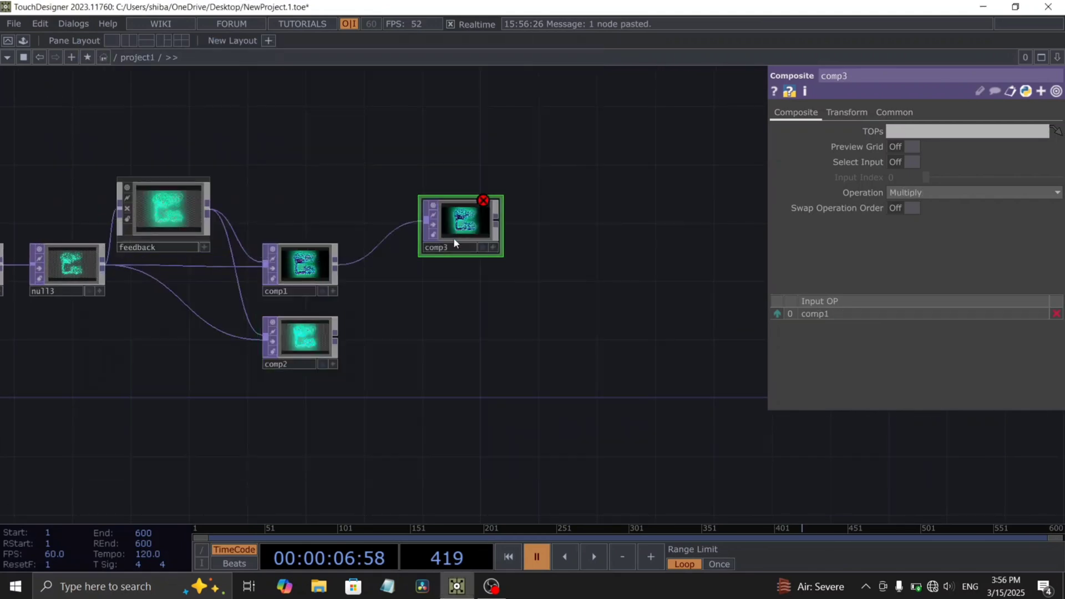
key(Tab)
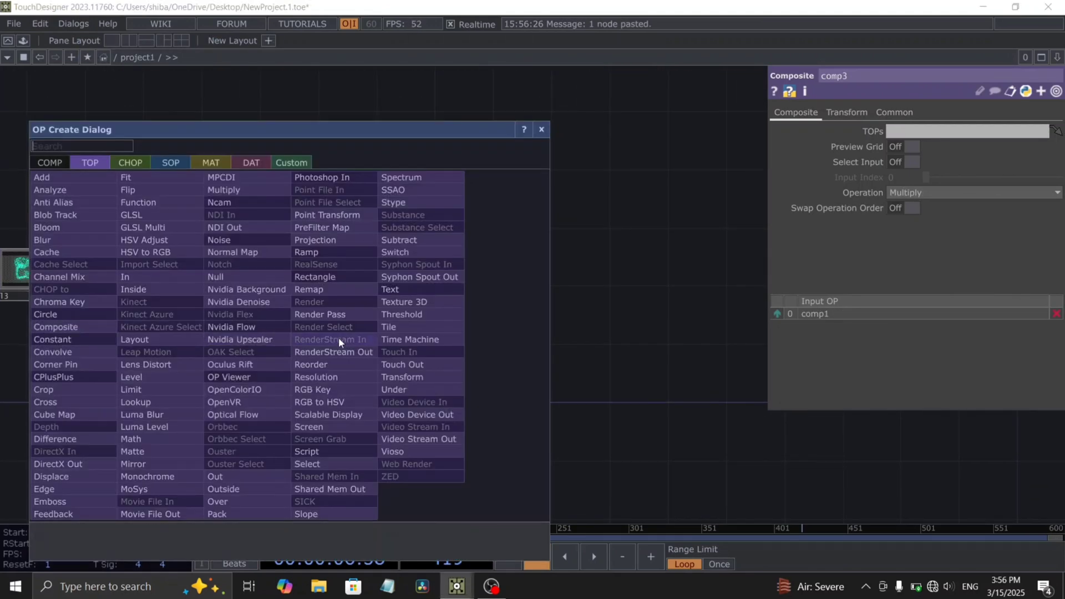
click(66, 327)
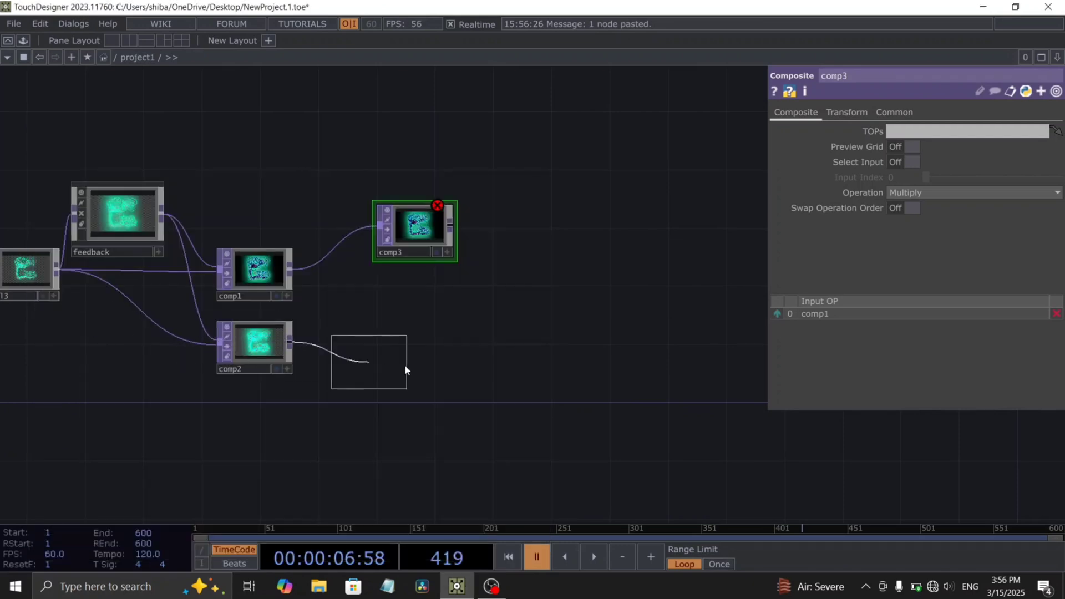
click(398, 352)
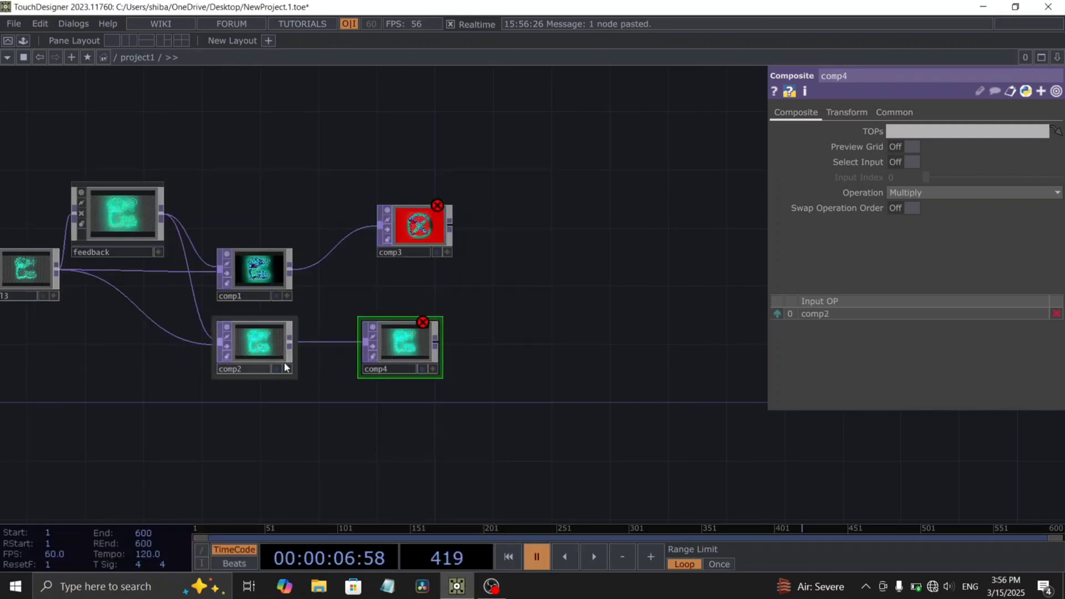
drag(289, 343, 381, 227)
drag(290, 268, 338, 345)
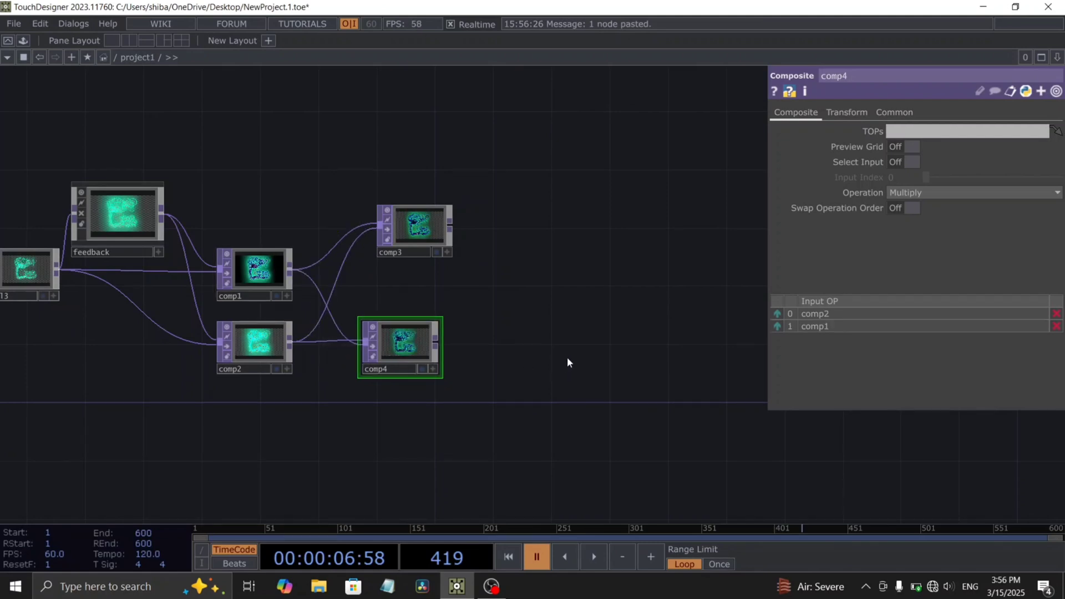
Step: Set comp3's Operation to Negate
drag(541, 346, 459, 382)
scroll(399, 353, up, 3)
click(306, 154)
click(904, 191)
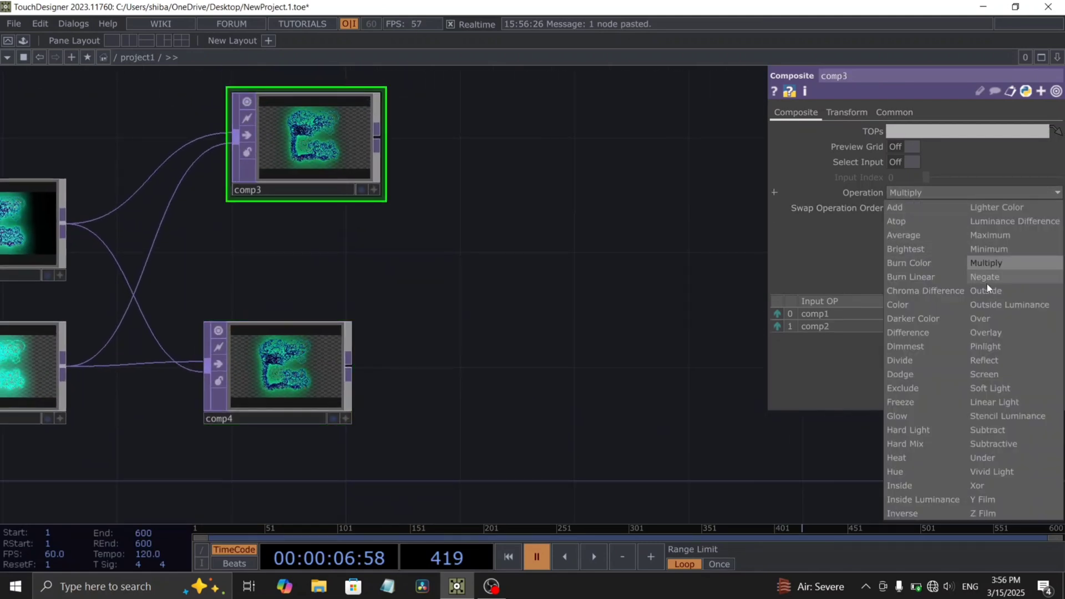
click(987, 275)
Step: Set comp4's Operation to Overlay and line the node up below comp3
click(341, 385)
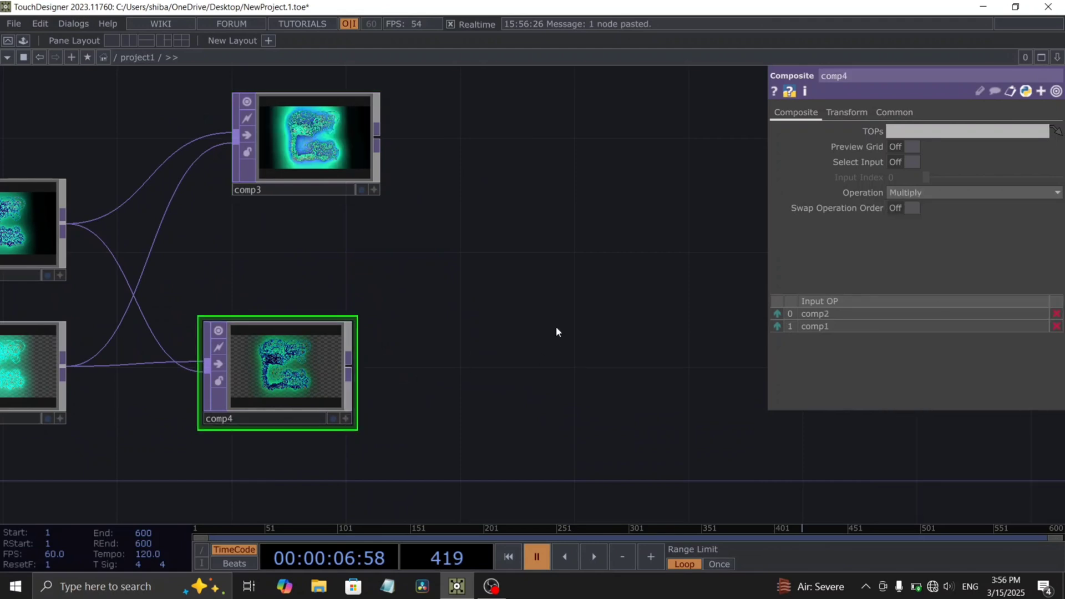
click(921, 195)
click(977, 330)
drag(359, 373, 378, 385)
drag(283, 381, 343, 381)
drag(411, 381, 378, 375)
drag(512, 274, 440, 316)
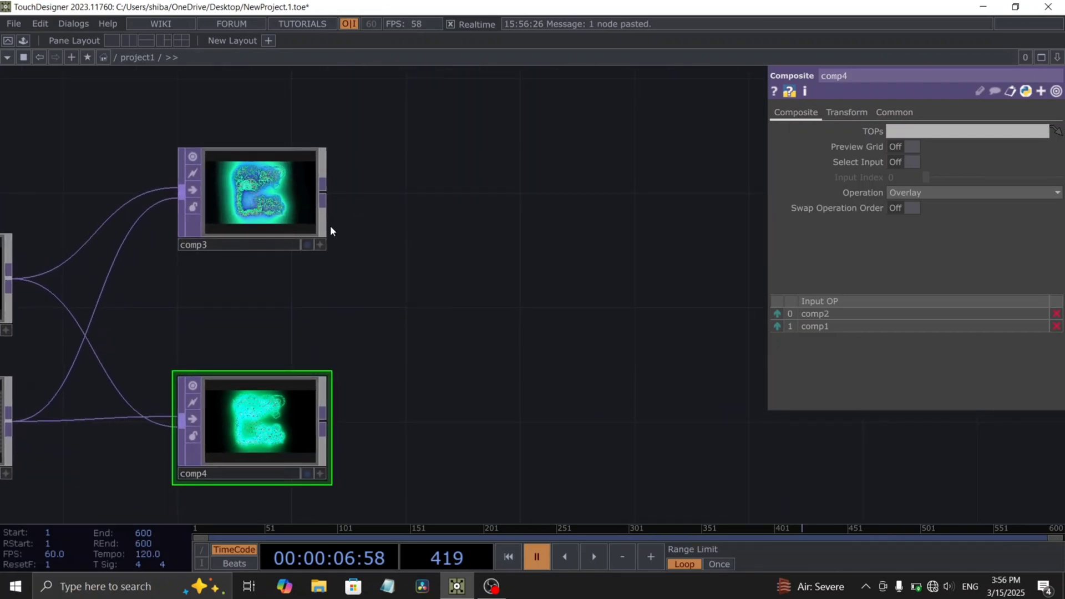
Step: Add a Level TOP connected to comp3's output
click(322, 188)
text(lo)
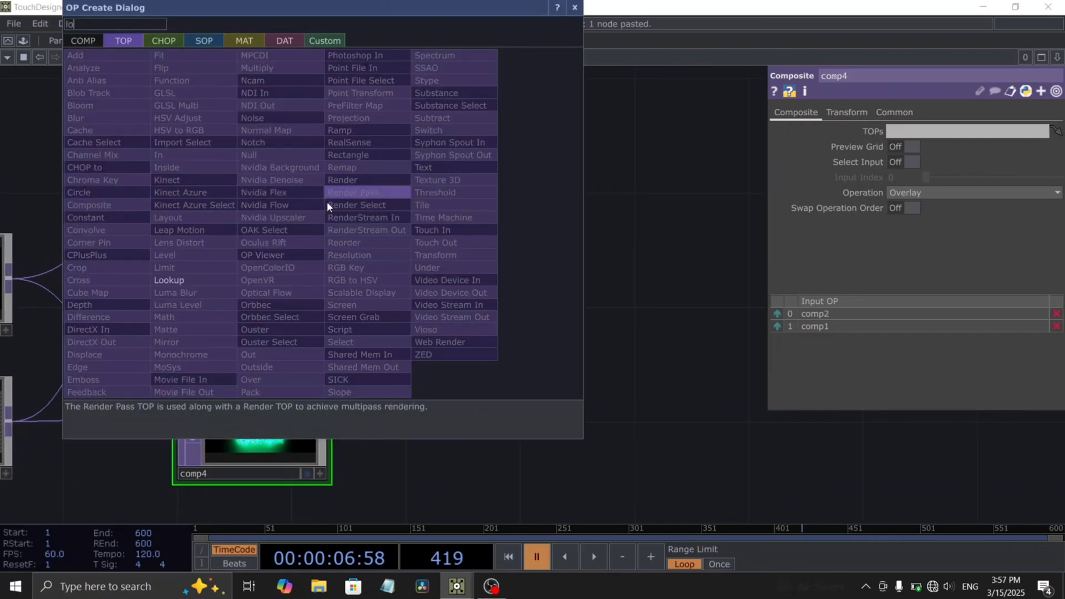
click(190, 256)
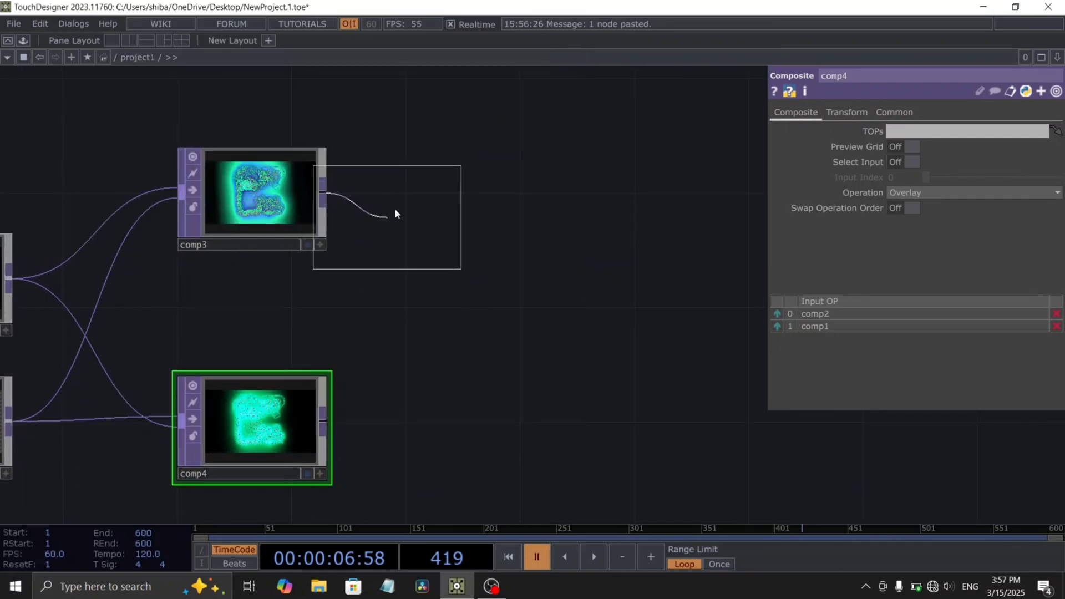
click(429, 195)
drag(411, 299, 345, 315)
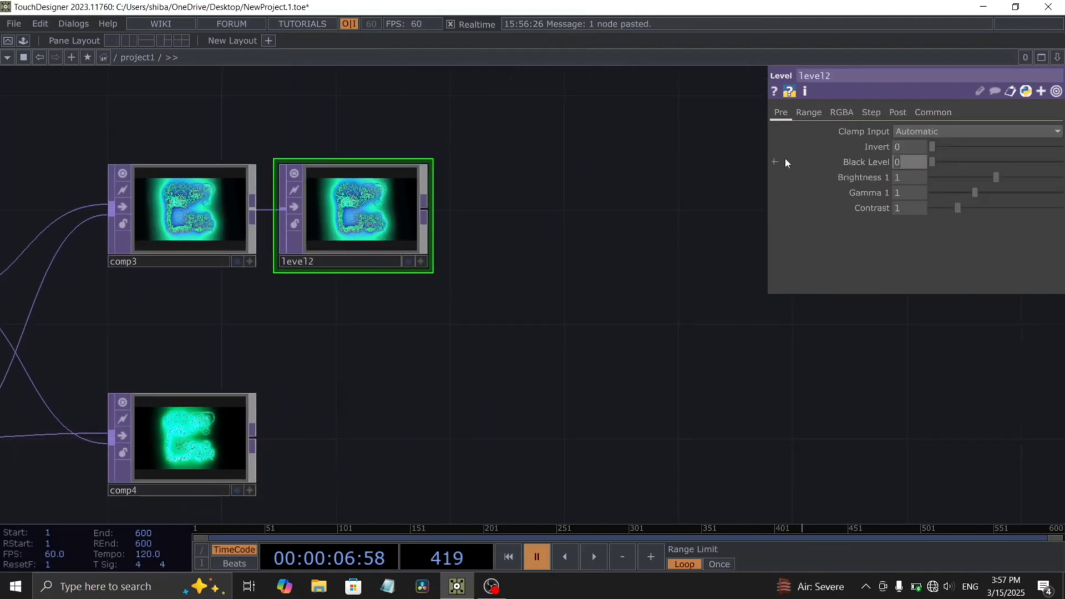
Step: Set level2's Black Level to 0.7, Brightness 1 to 1.5 and Gamma 1 to 0.6
text(.7)
key(Return)
drag(502, 220, 472, 265)
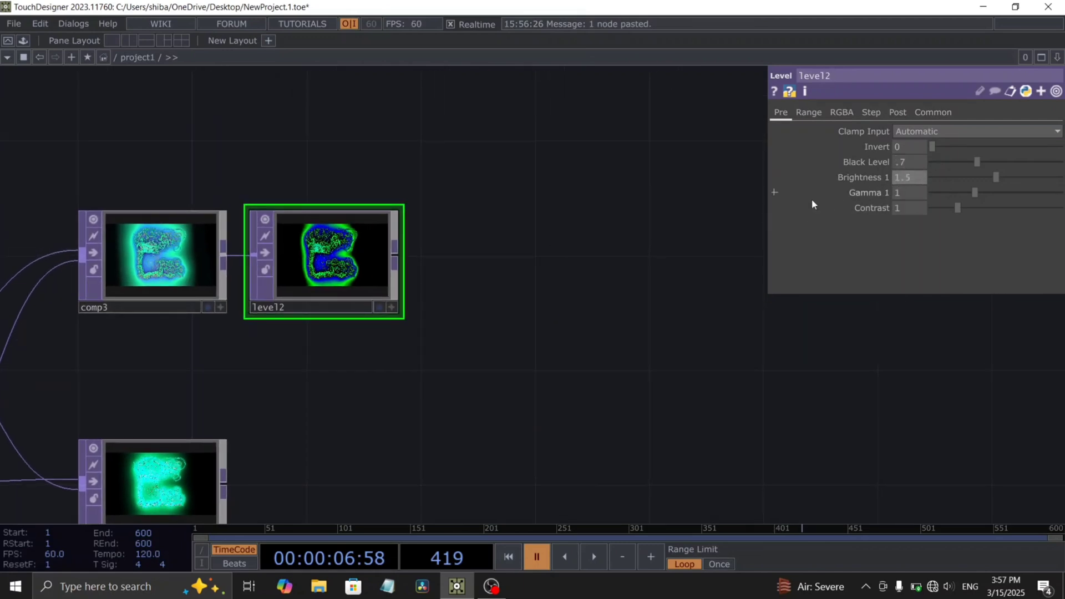
key(Return)
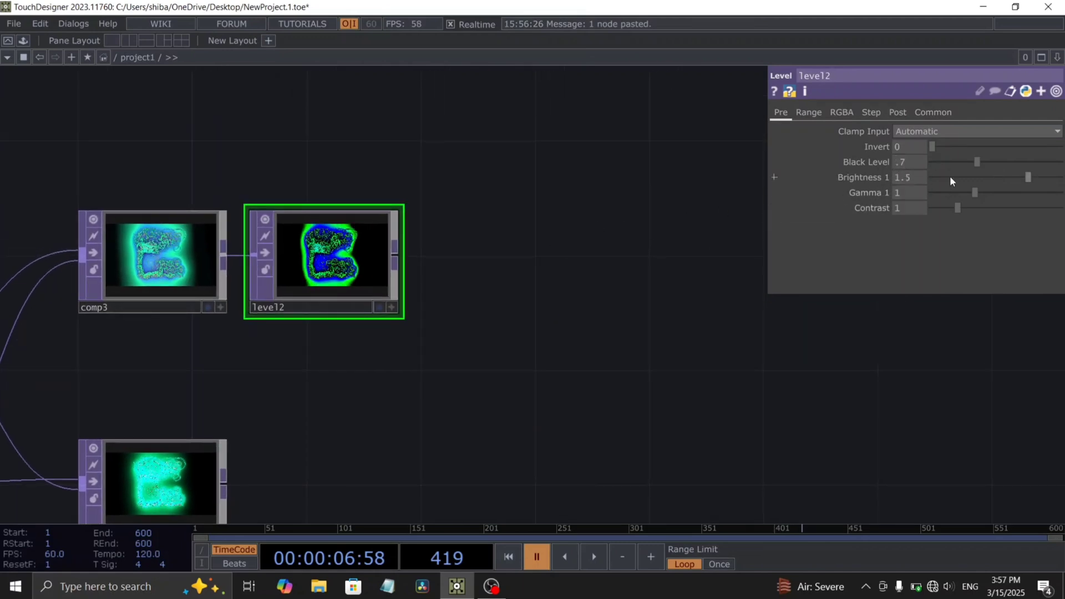
click(914, 192)
text(.6)
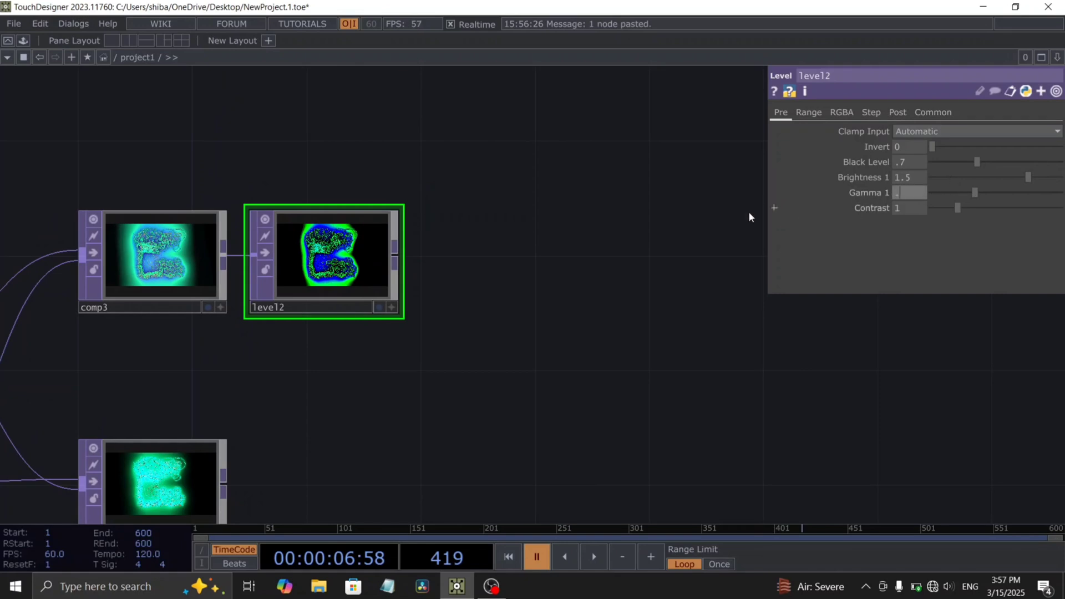
key(Return)
Step: Add a Switch TOP after level2, between the two branches, and connect comp4 as its second input
scroll(558, 306, right, 6)
scroll(557, 306, down, 1)
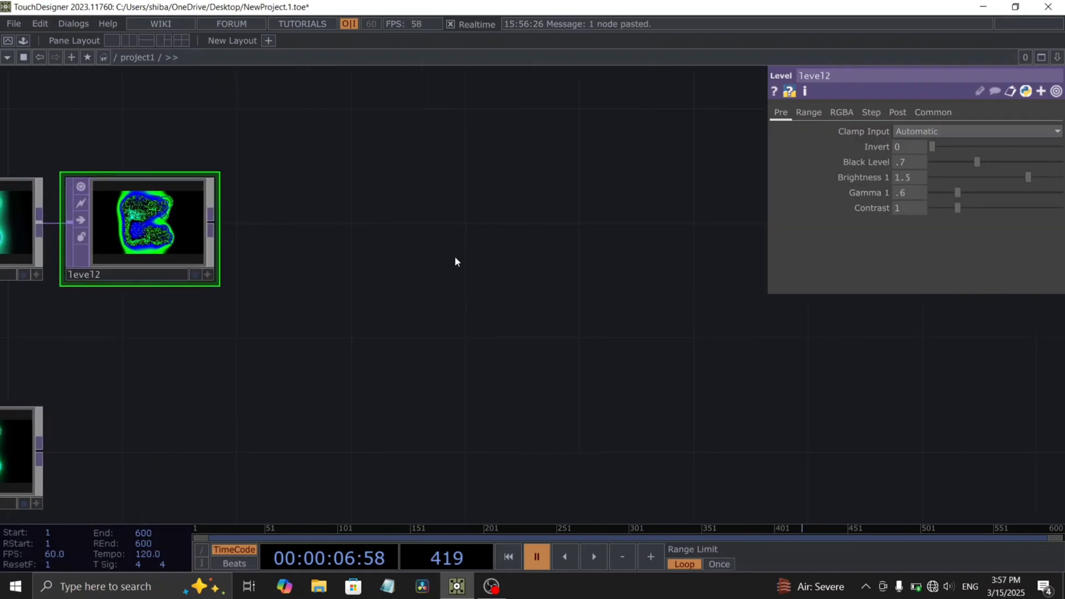
right_click(211, 225)
text(sw)
click(375, 139)
click(463, 406)
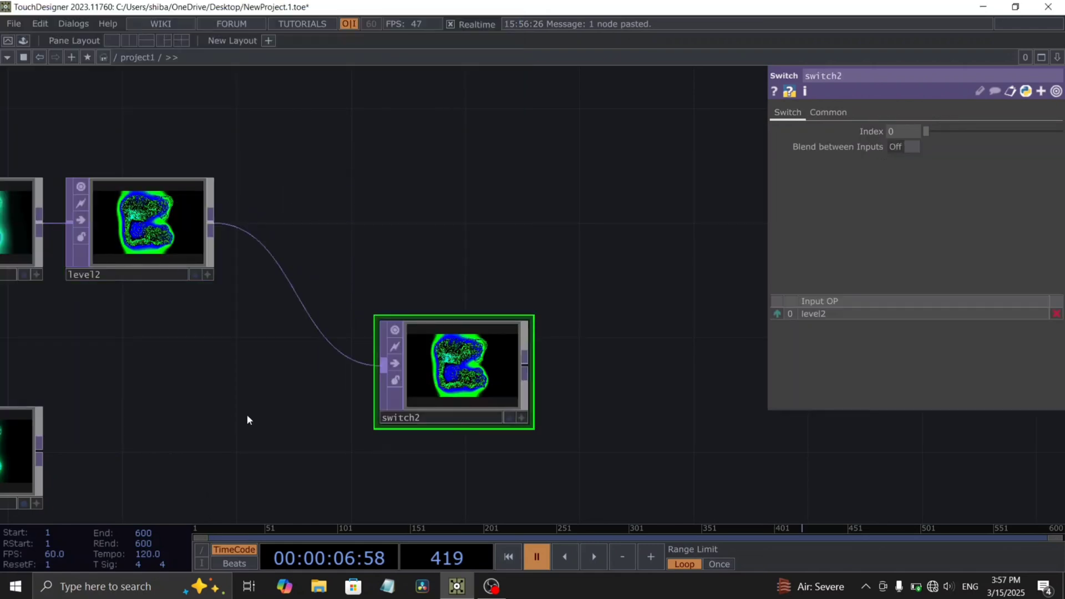
drag(56, 443, 391, 299)
drag(95, 364, 419, 288)
Step: Add an LFO CHOP below switch2
scroll(388, 361, down, 2)
scroll(388, 360, right, 3)
key(Tab)
text(lfo)
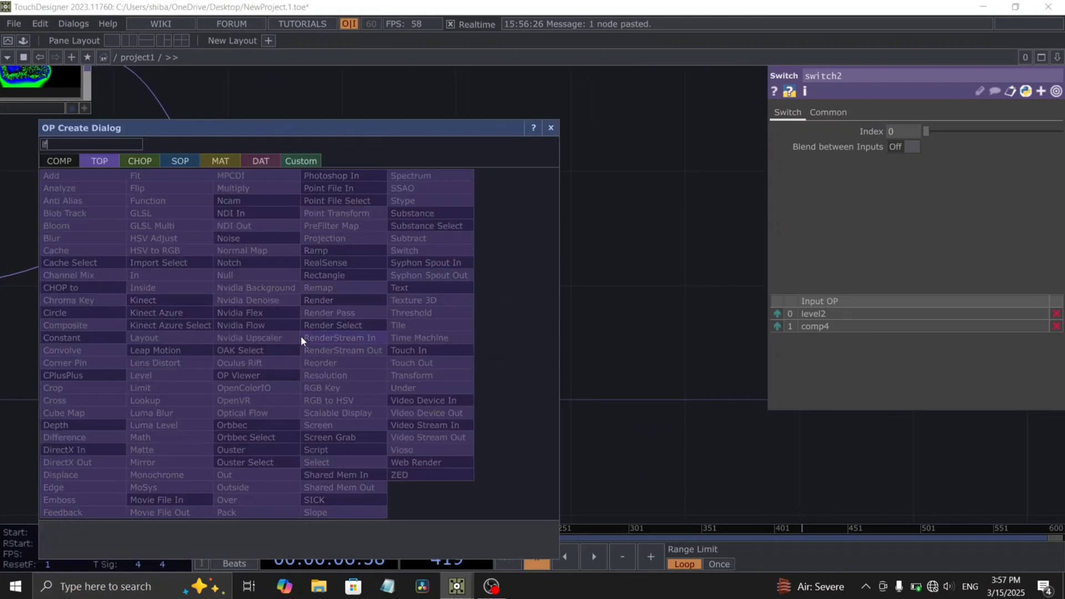
click(156, 164)
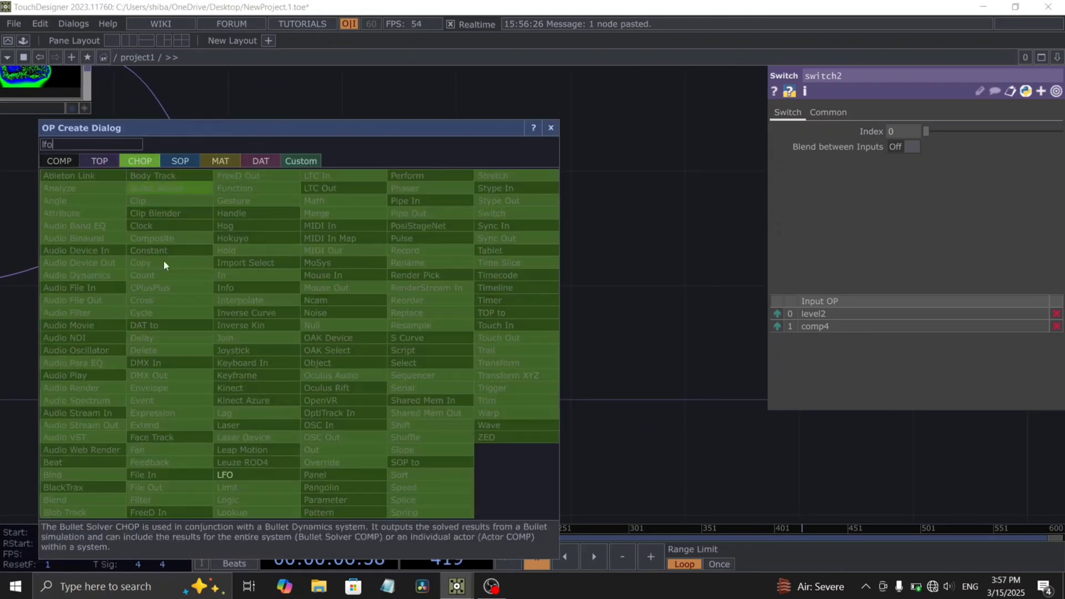
click(241, 466)
click(329, 380)
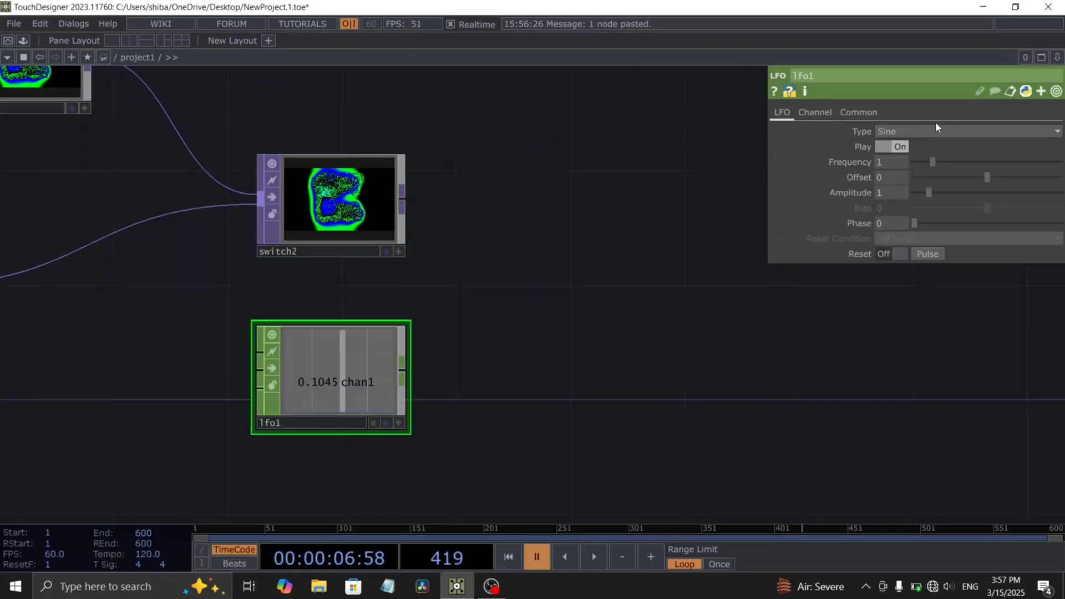
Step: Set lfo1's Type to Ramp and its Frequency to 0.1
click(898, 131)
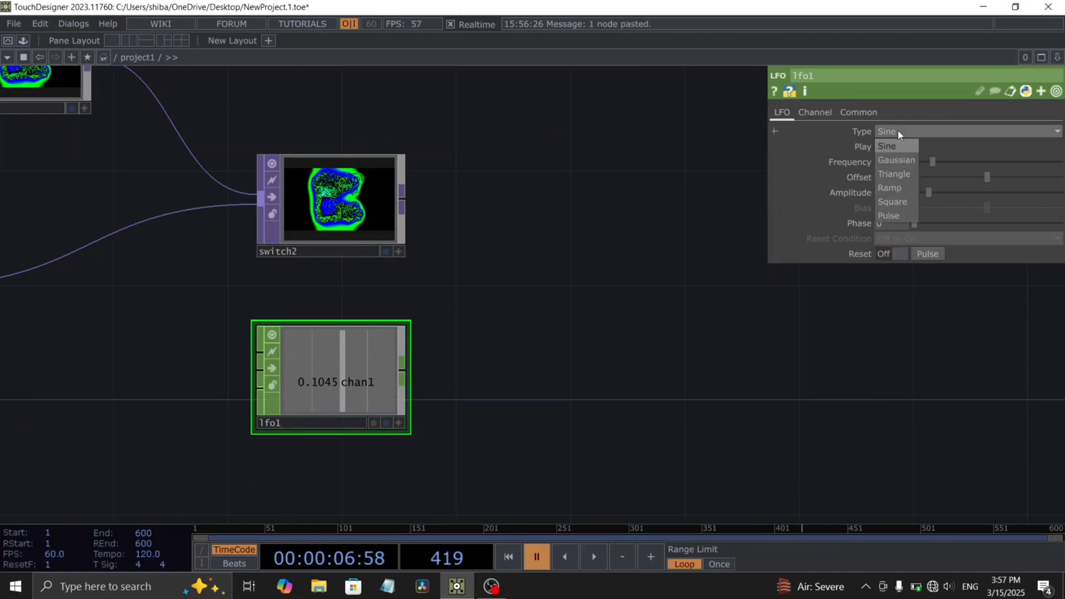
click(890, 189)
text(.1)
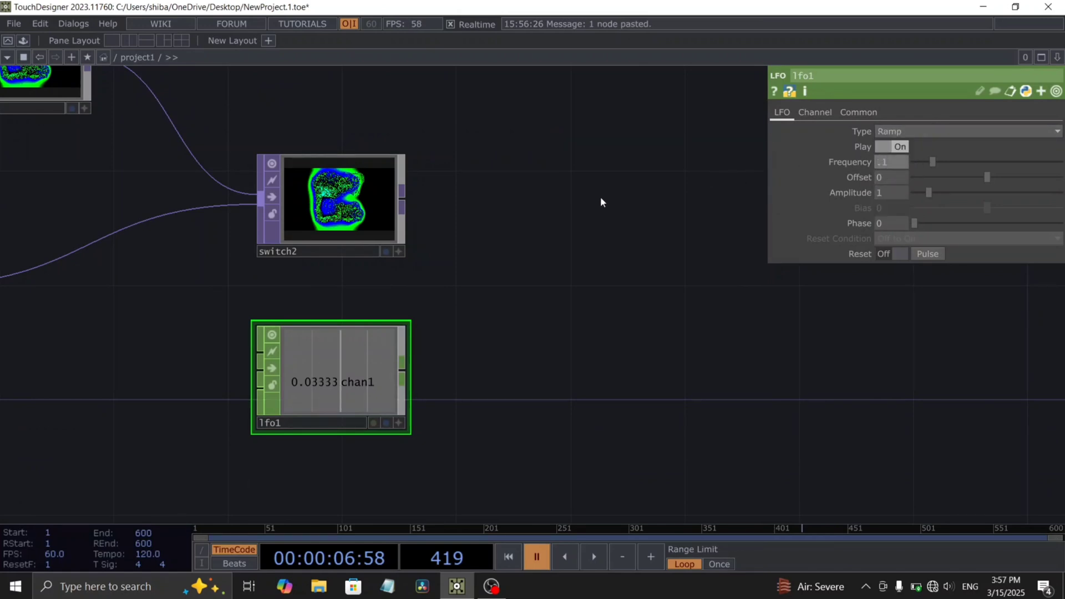
key(Return)
Step: Set lfo1's Amplitude to 2.5 and export its chan1 channel to switch2's Index
drag(612, 265, 496, 230)
click(886, 194)
text(2.5)
key(Return)
drag(269, 355, 902, 129)
click(902, 130)
Step: Add an RGB Key TOP after switch2, followed by a Null TOP, and display the Null in the network background
scroll(457, 275, down, 3)
drag(370, 302, 362, 312)
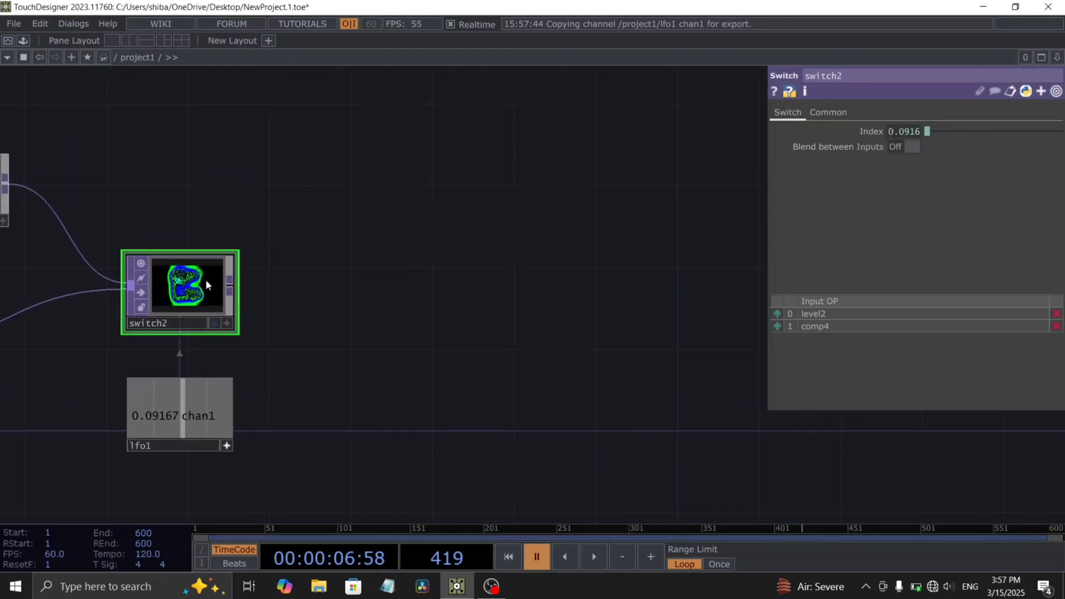
right_click(235, 291)
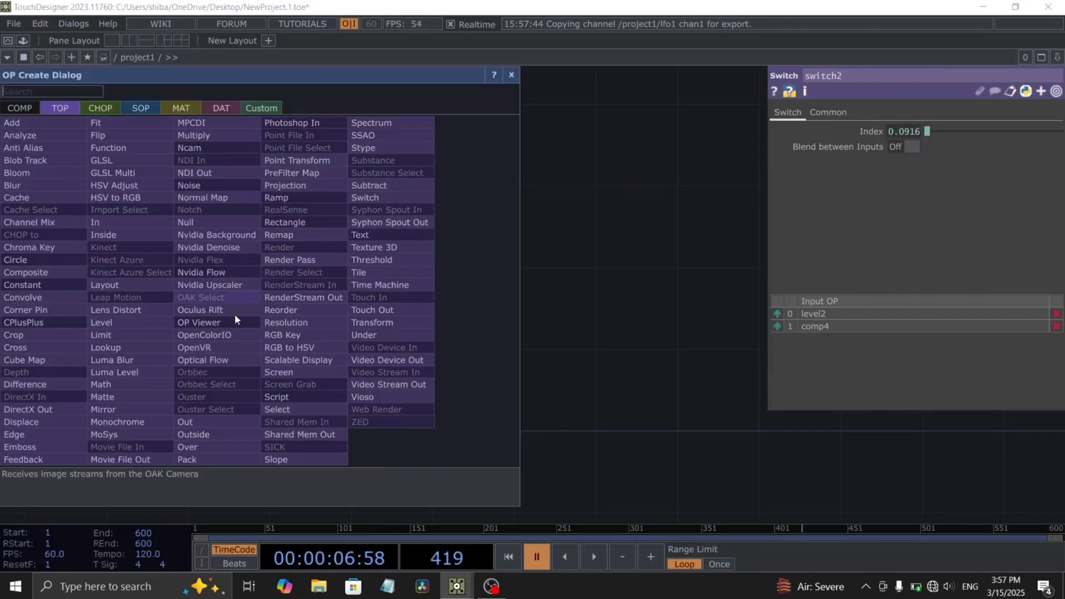
click(300, 329)
click(315, 292)
right_click(376, 290)
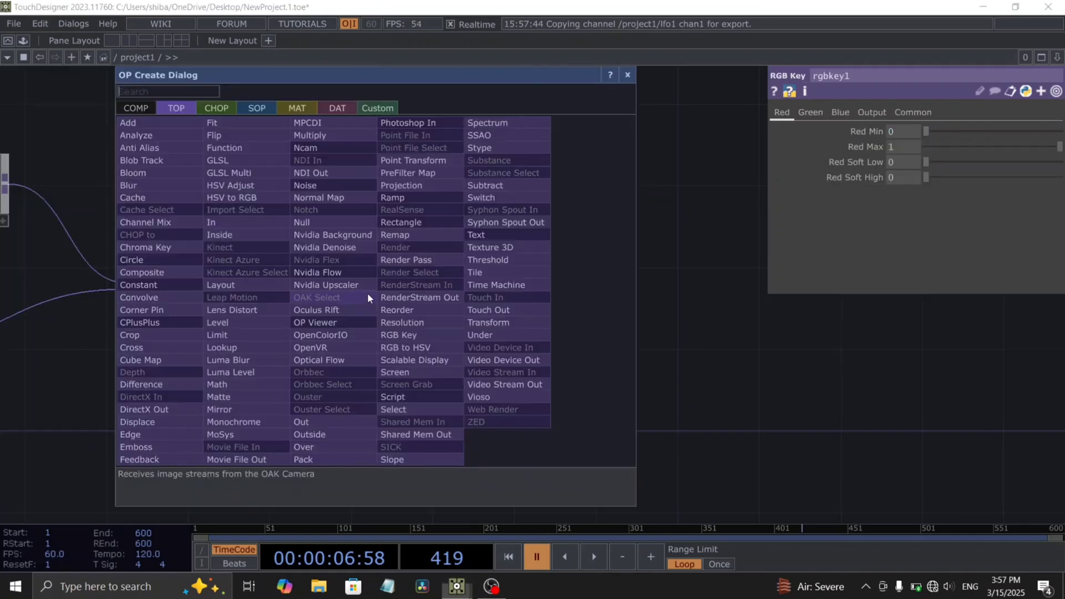
click(328, 222)
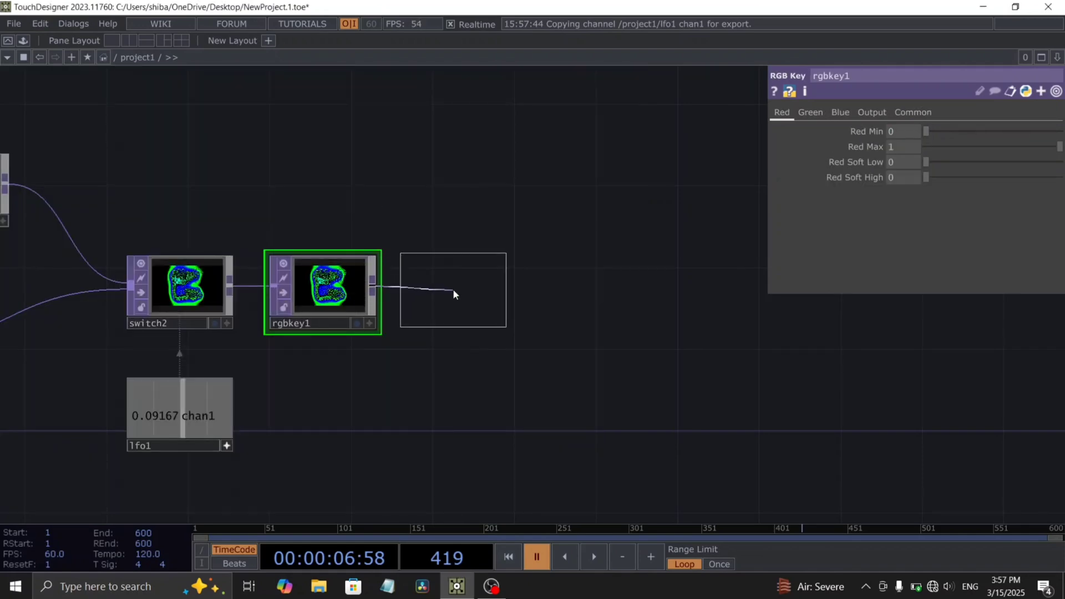
click(453, 292)
click(475, 323)
scroll(383, 355, down, 6)
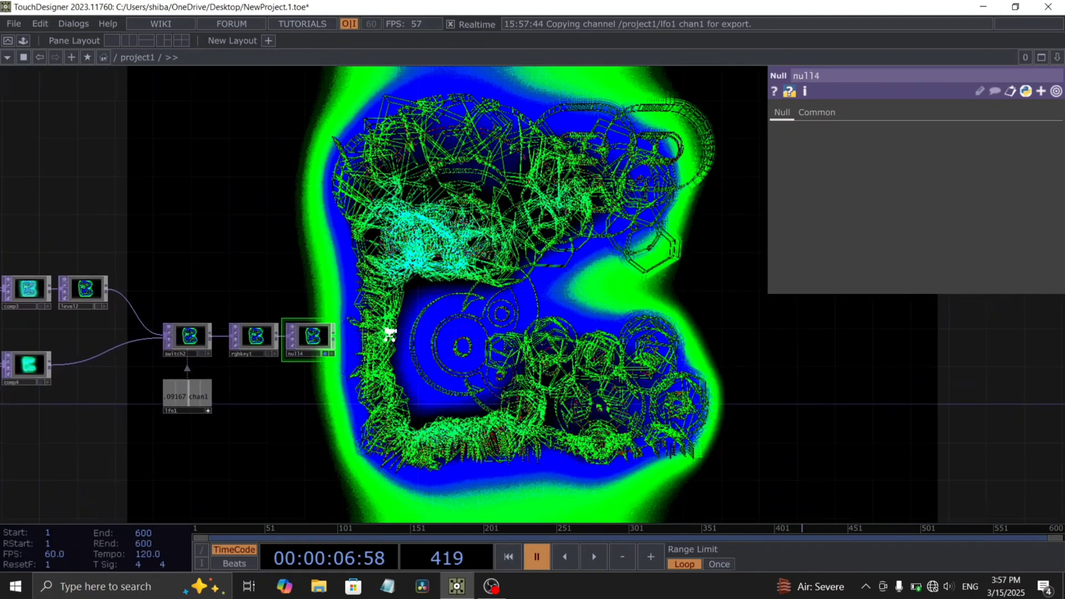